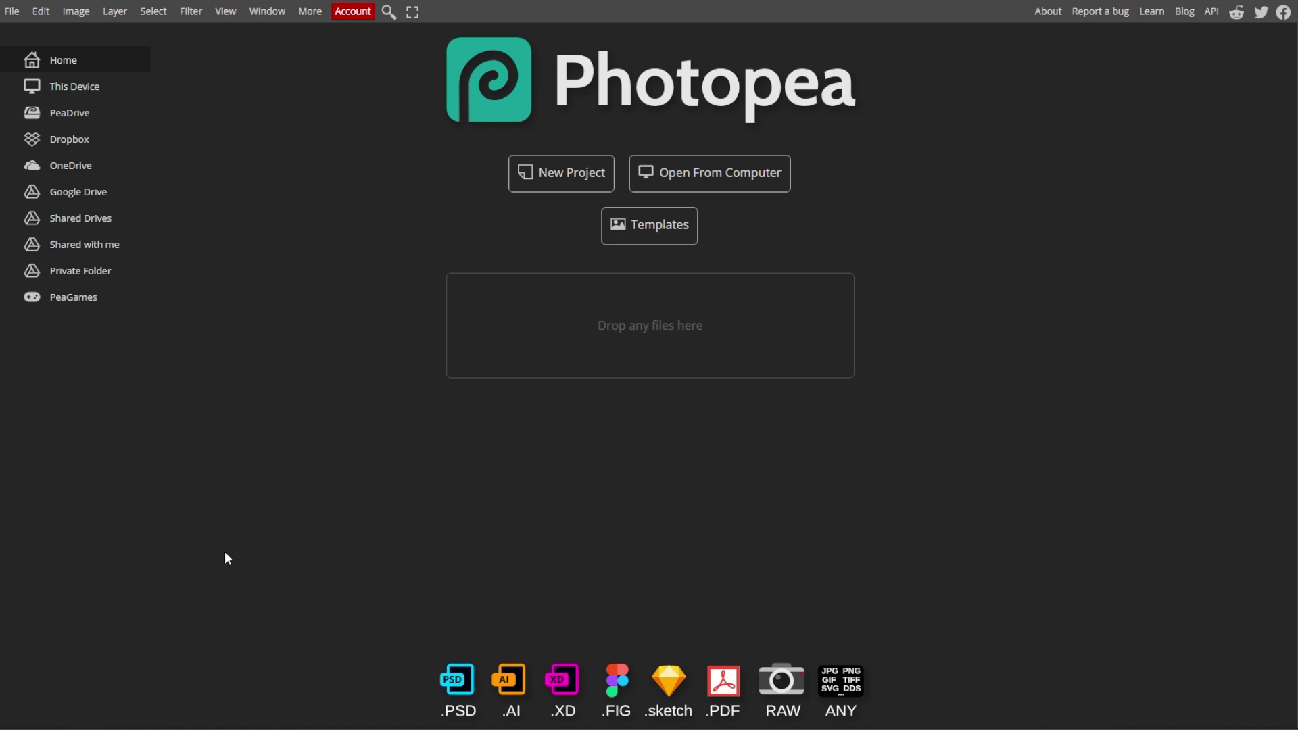
- Open the couple photo, then add a new layer named 'Girl SUIT' in Color blend mode
{"action": "left_click", "coordinate": [13, 11]}
{"action": "left_click", "coordinate": [30, 58]}
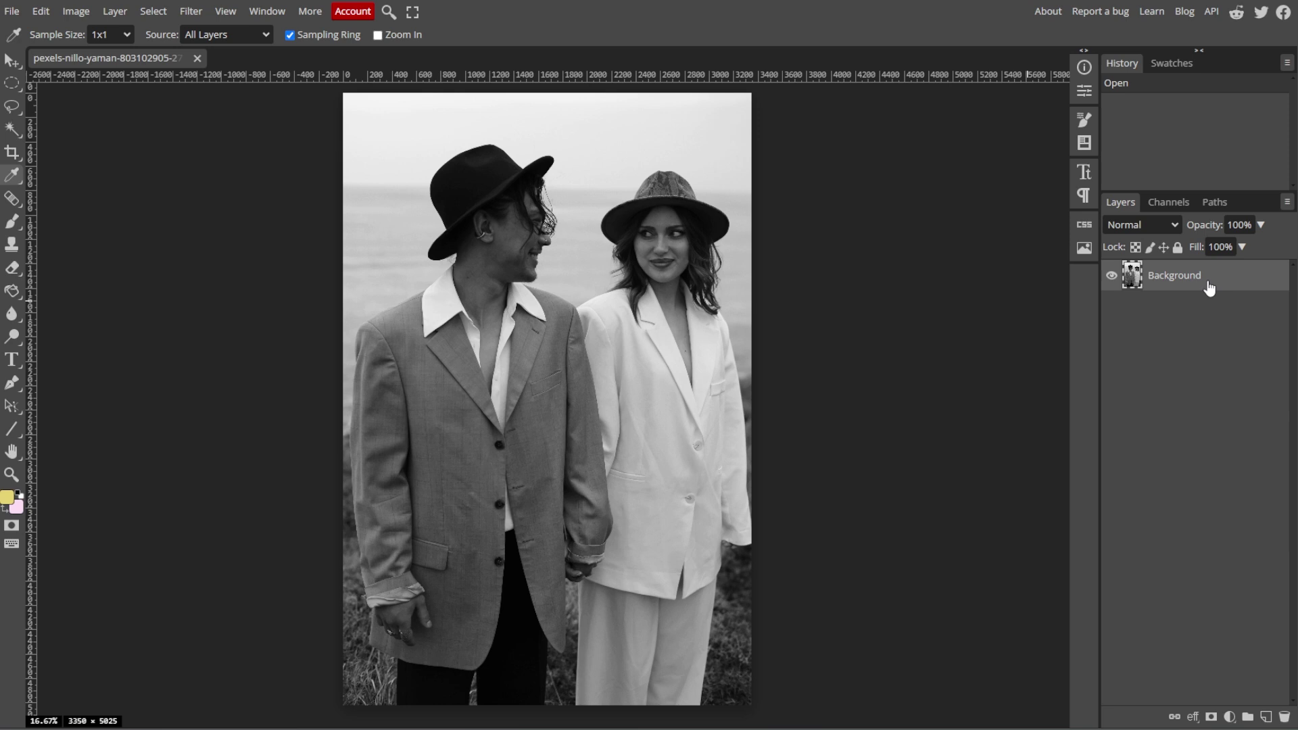
{"action": "left_click", "coordinate": [1266, 717]}
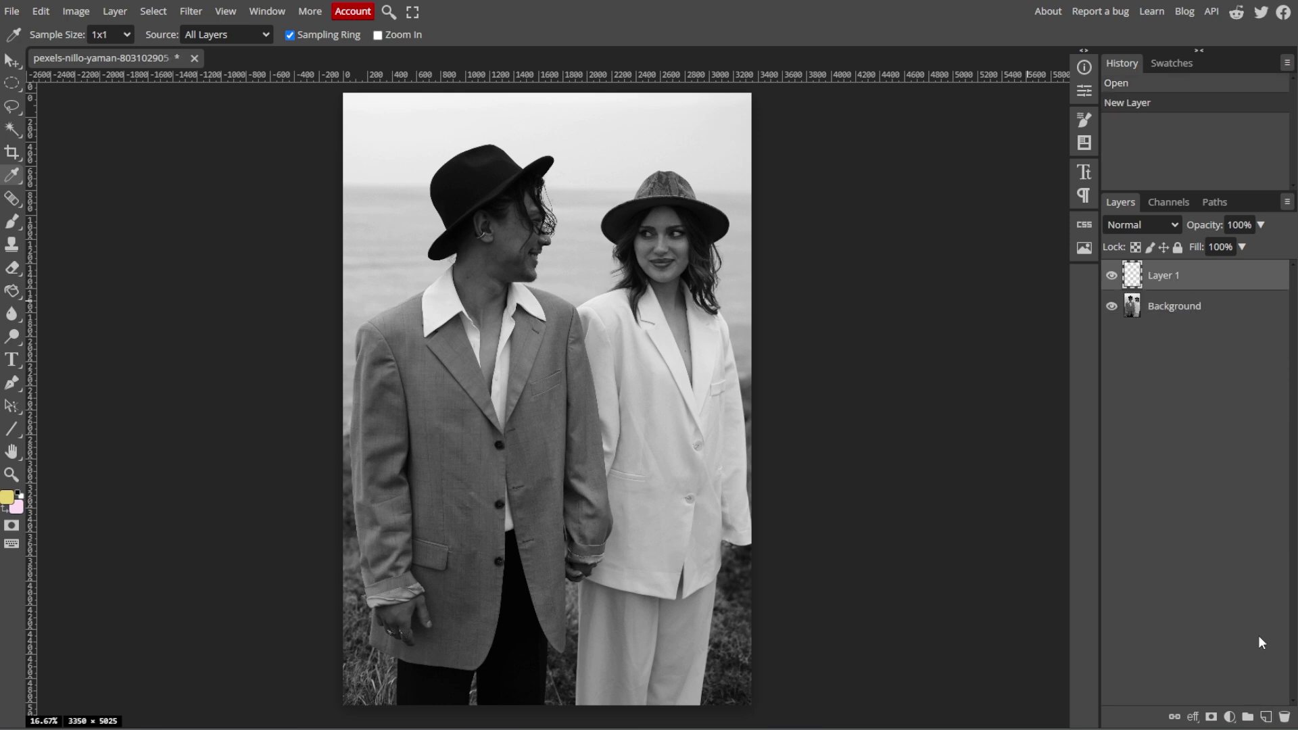
{"action": "double_click", "coordinate": [1177, 279]}
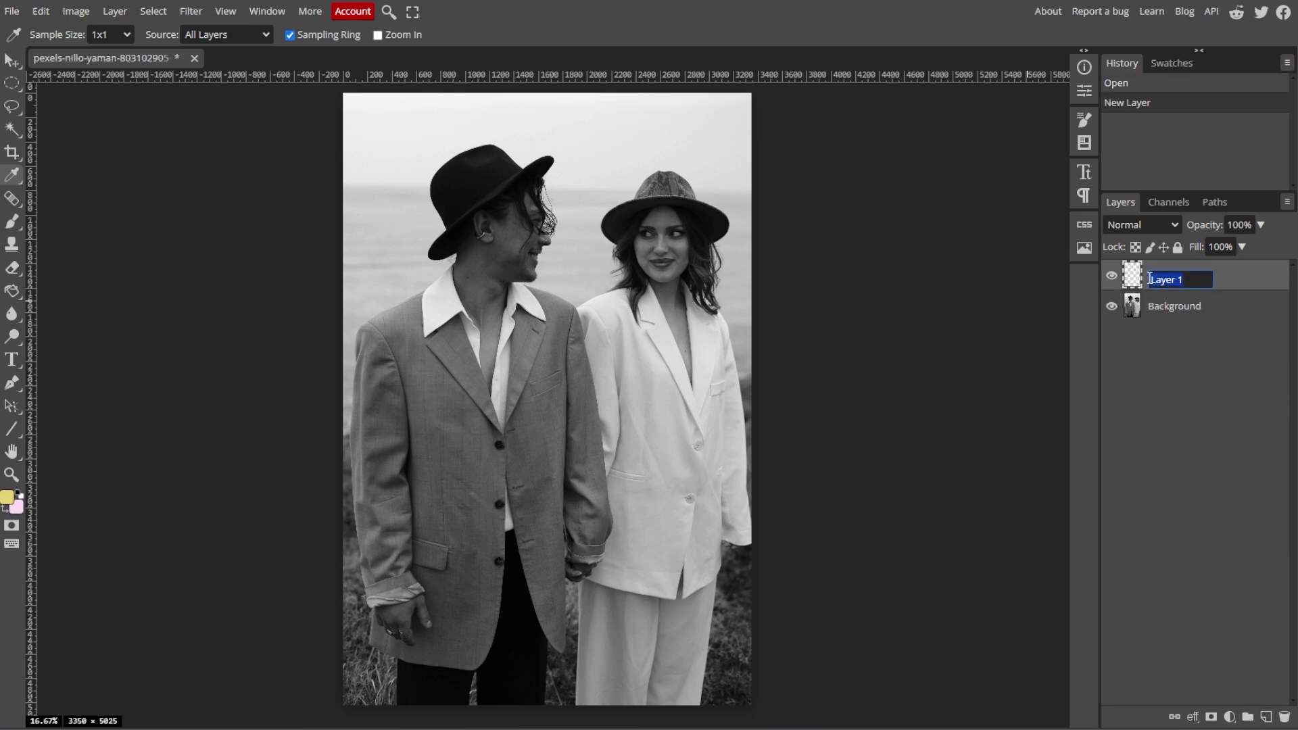
{"action": "type", "text": "Girl SUIT"}
{"action": "key", "text": "Return"}
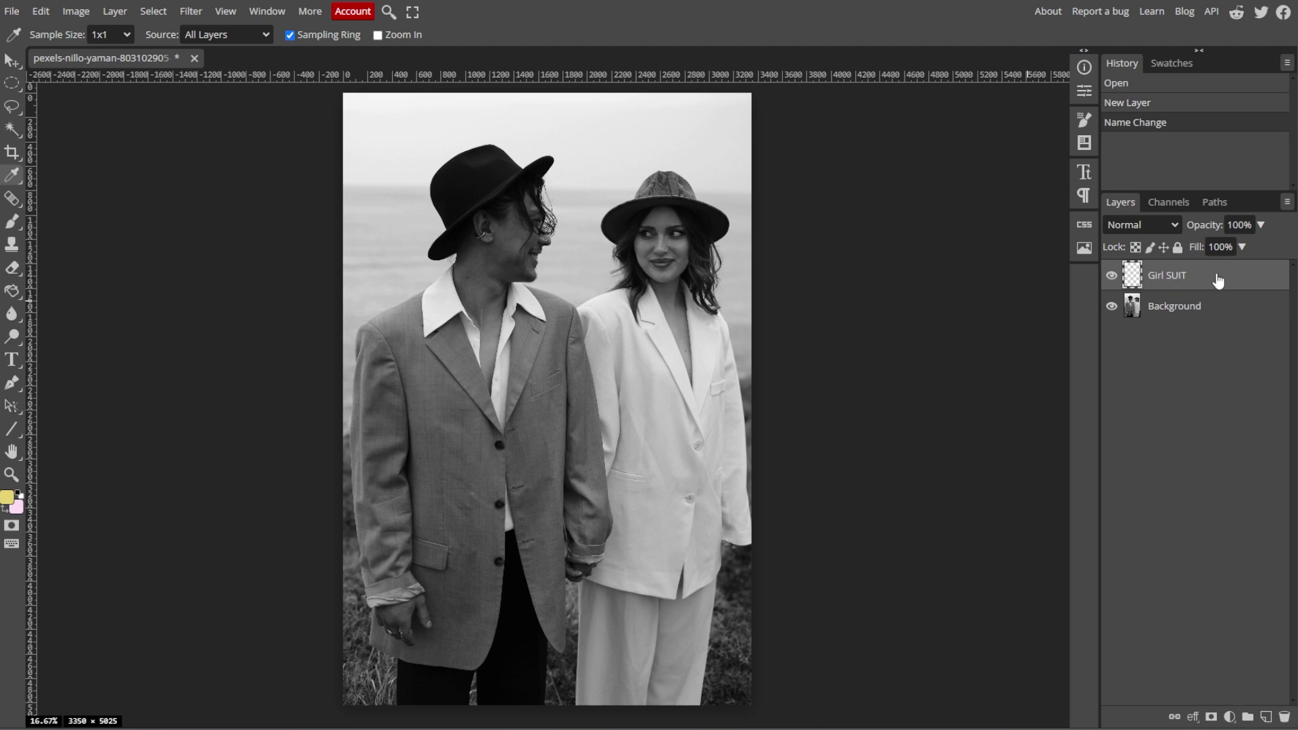
{"action": "left_click", "coordinate": [1162, 219]}
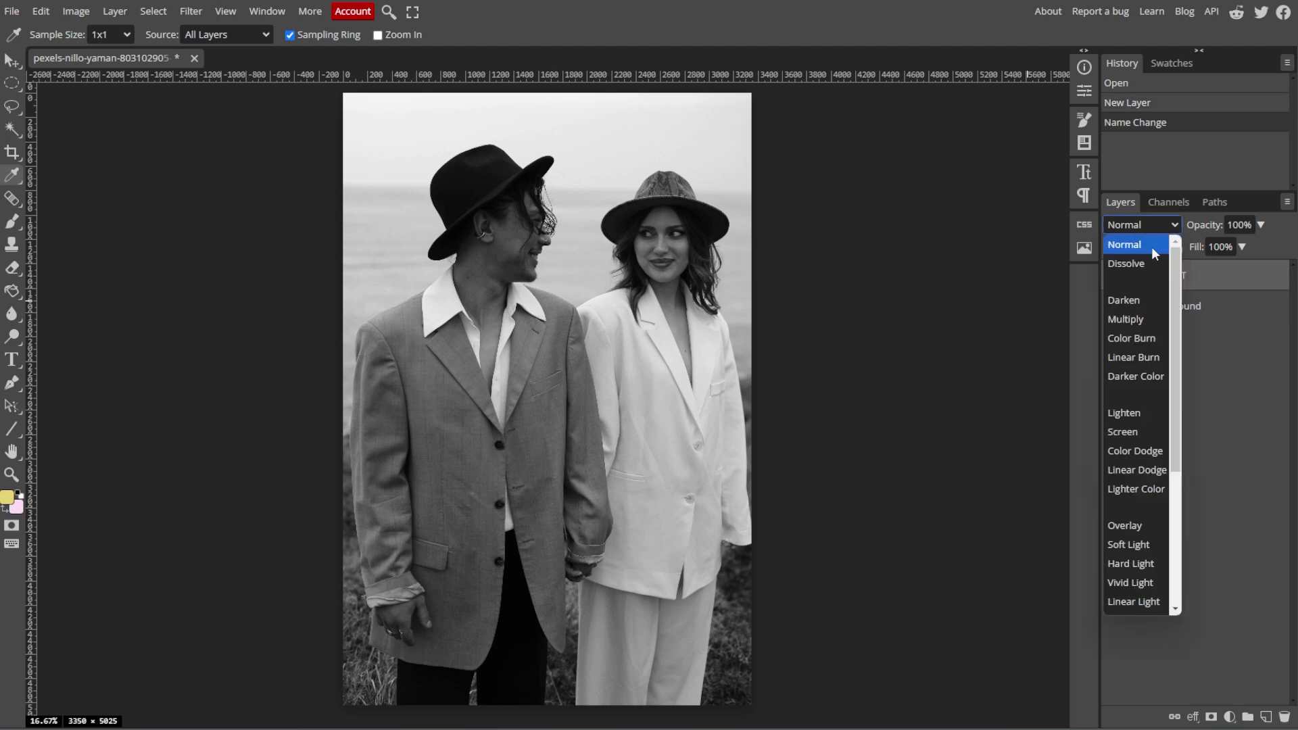
{"action": "scroll", "coordinate": [1142, 311], "scroll_direction": "down", "scroll_amount": 3}
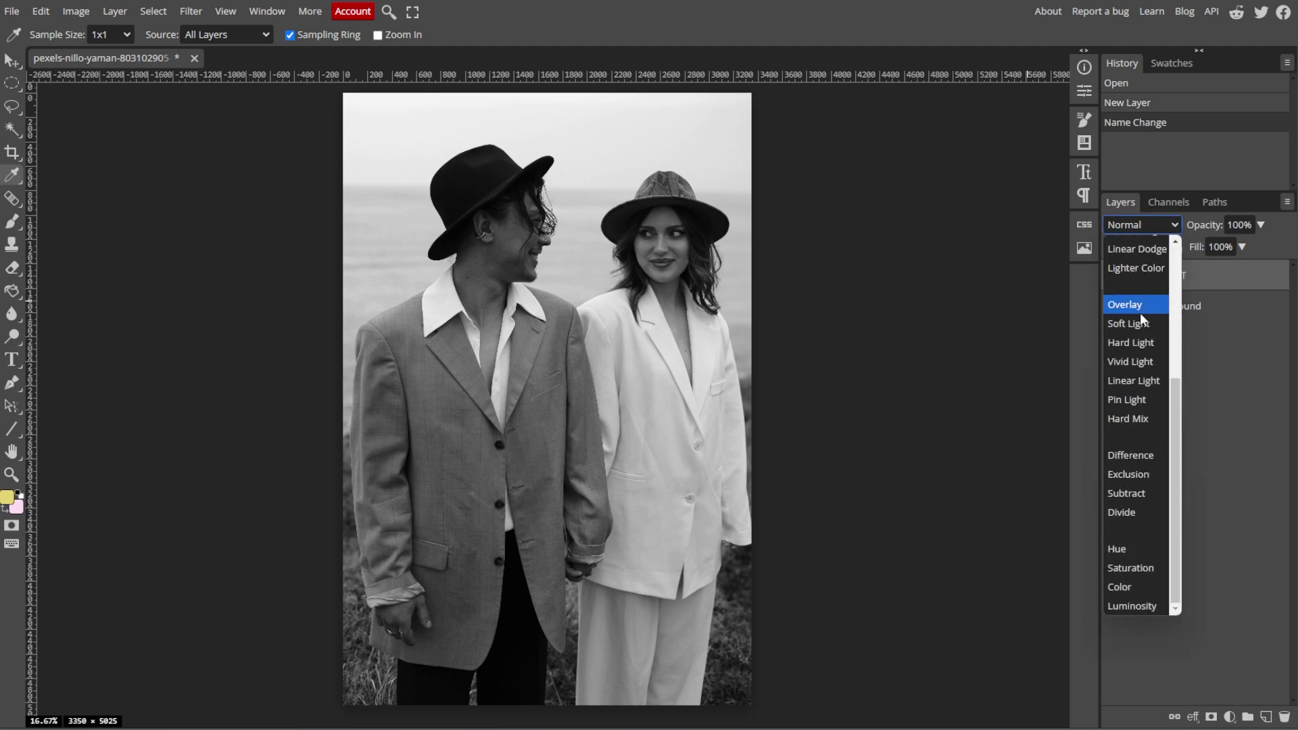
{"action": "left_click", "coordinate": [1131, 585]}
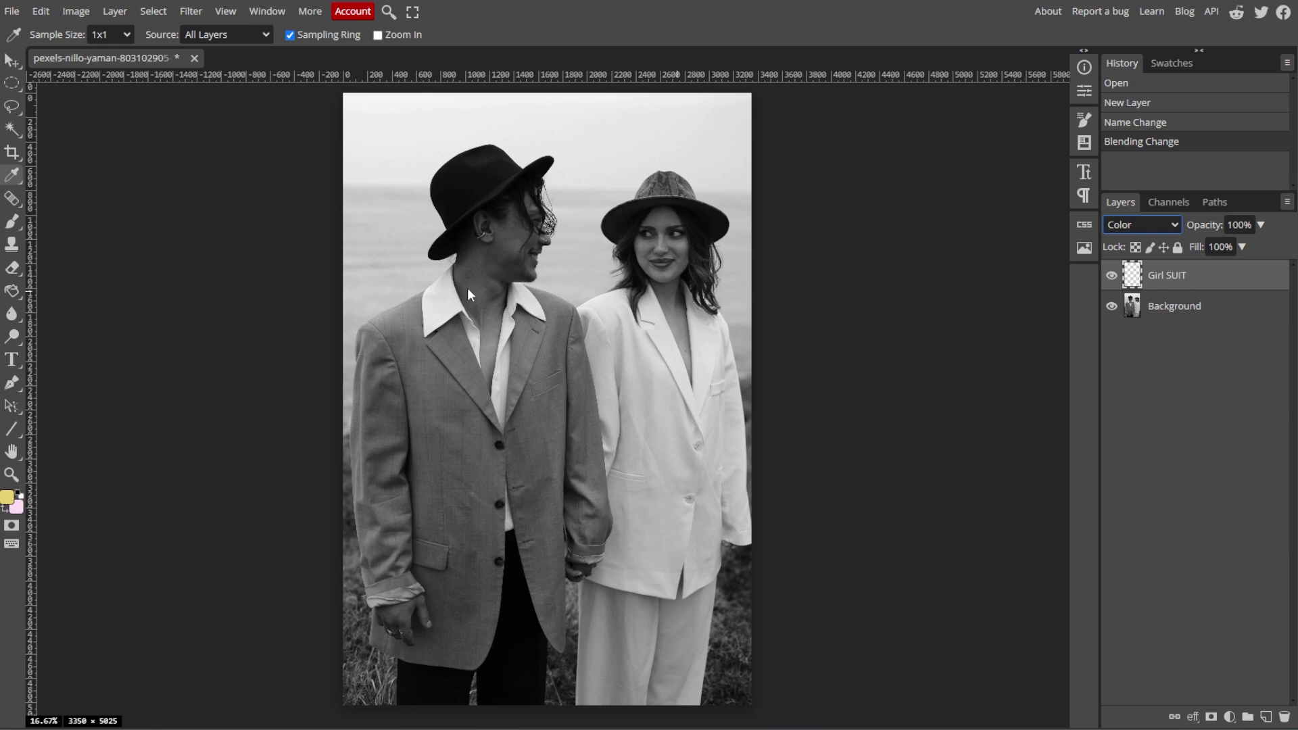
- Choose the Brush tool and set the foreground colour to pale yellow ffde90
{"action": "left_click", "coordinate": [15, 221]}
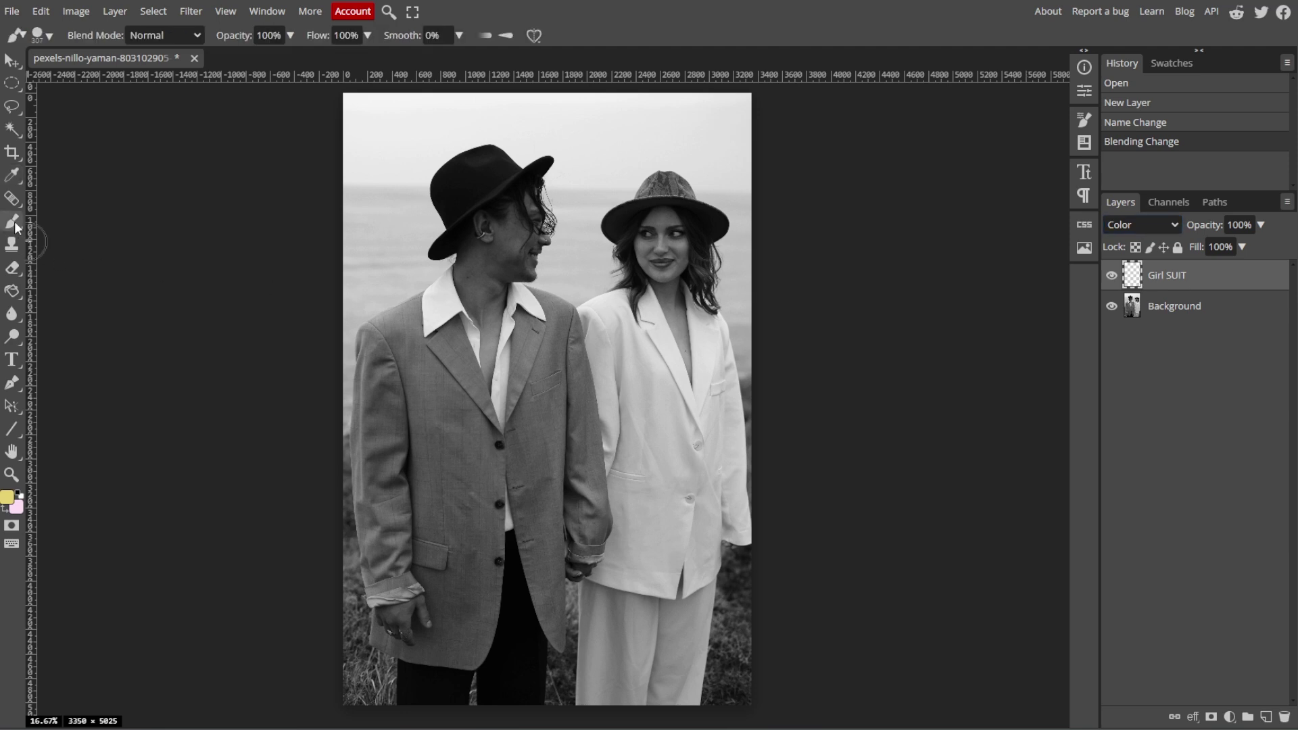
{"action": "left_click", "coordinate": [8, 500]}
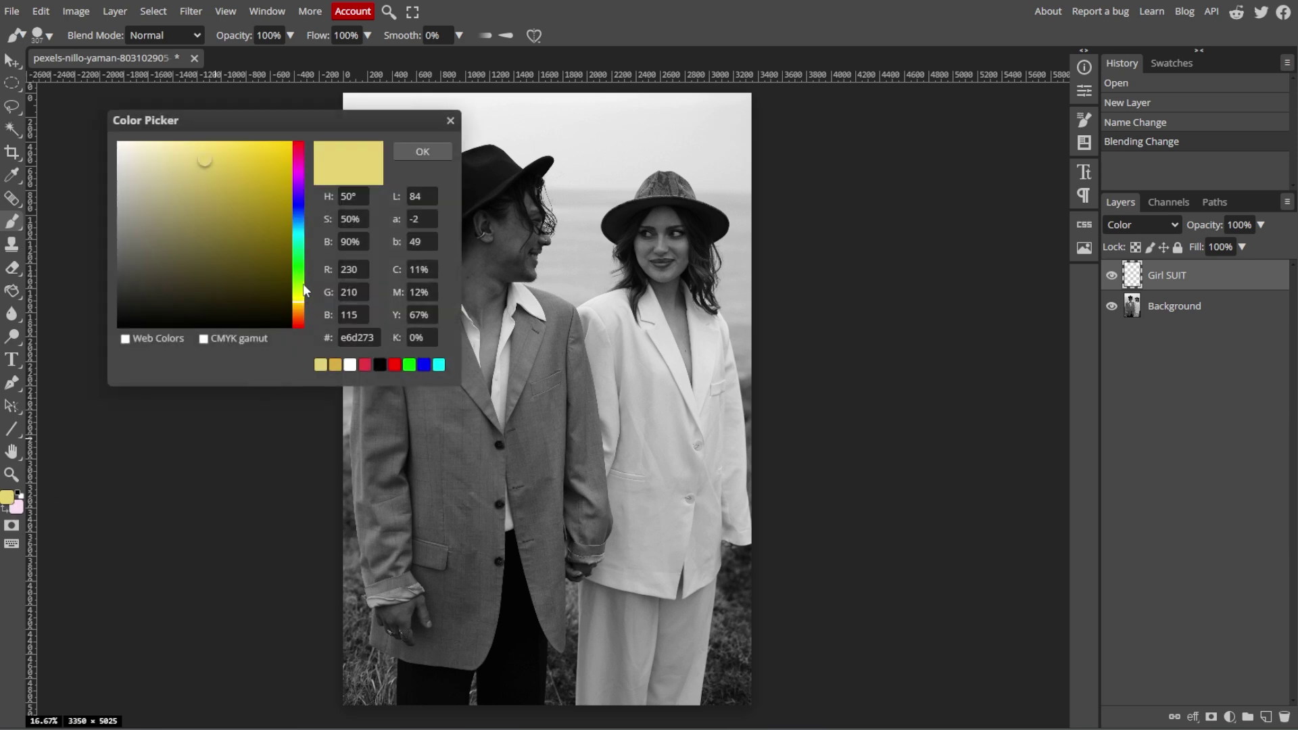
{"action": "left_click", "coordinate": [299, 179]}
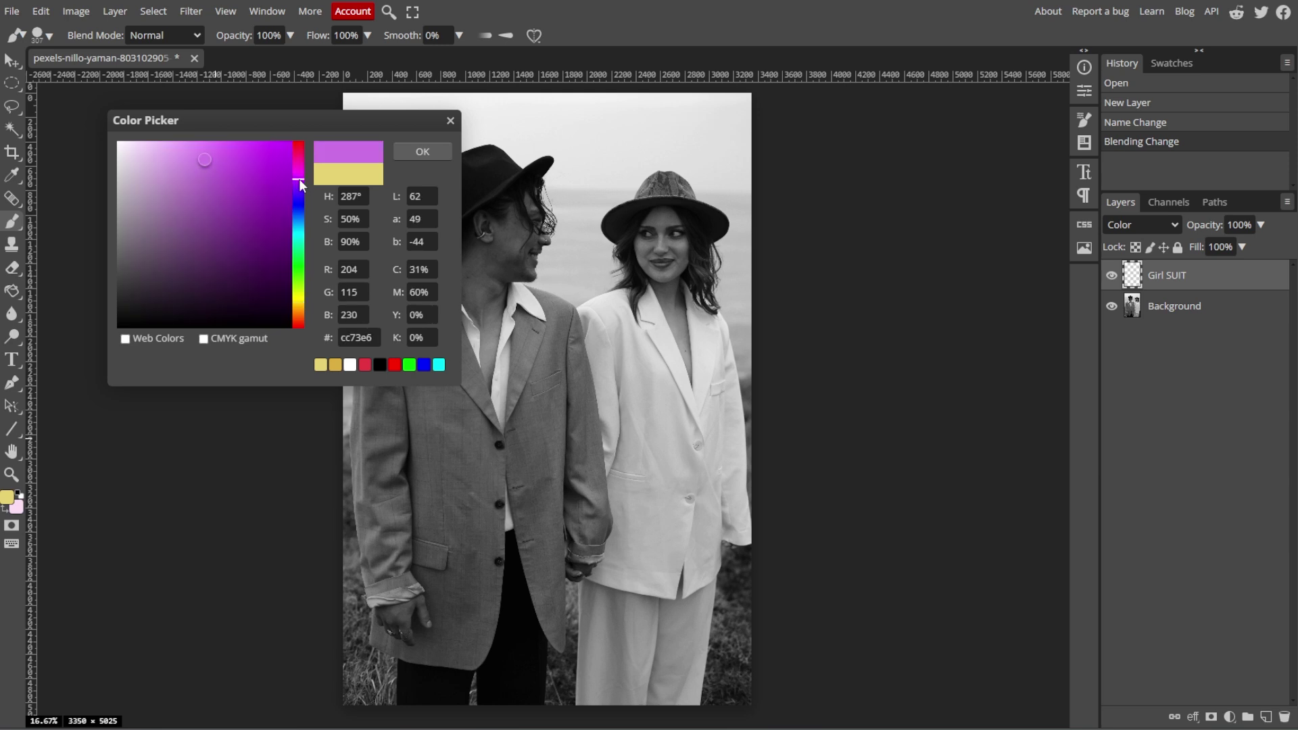
{"action": "left_click_drag", "start_coordinate": [299, 181], "coordinate": [300, 299]}
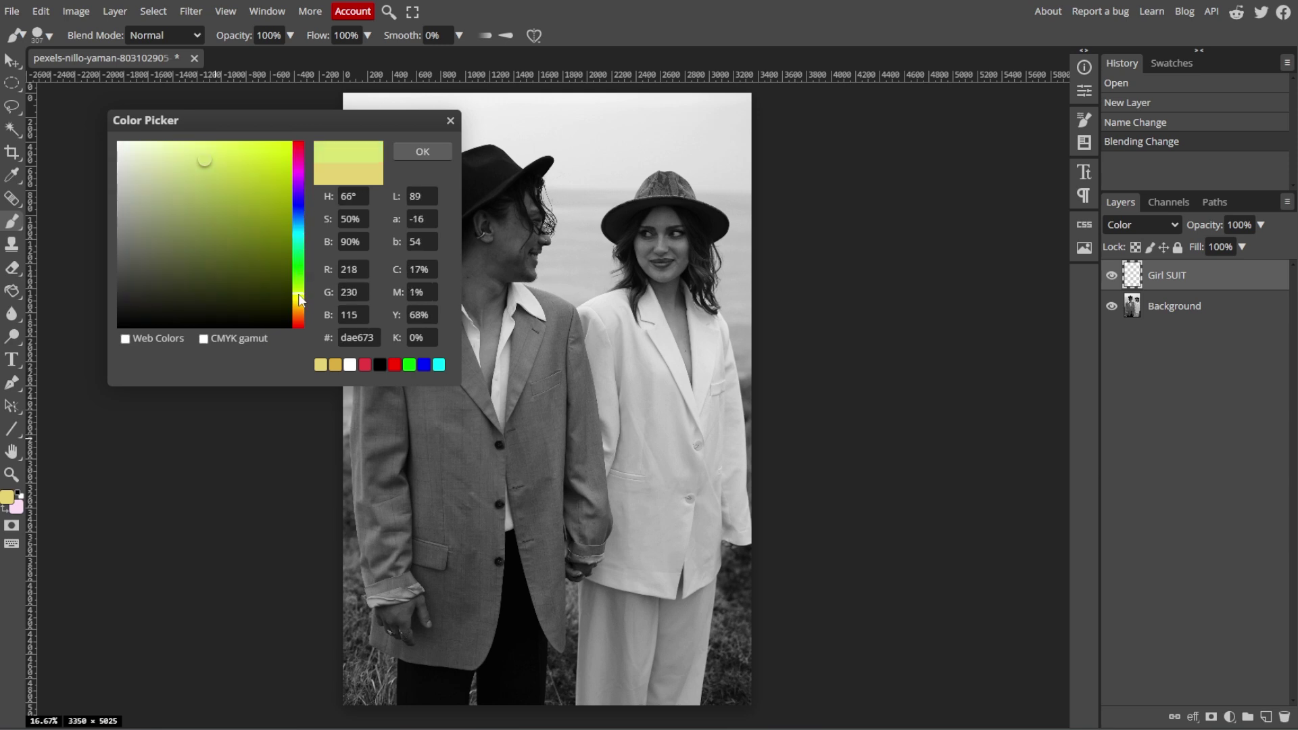
{"action": "mouse_move", "coordinate": [205, 160]}
{"action": "left_mouse_down"}
{"action": "mouse_move", "coordinate": [176, 142]}
{"action": "mouse_move", "coordinate": [193, 140]}
{"action": "left_mouse_up"}
{"action": "left_click_drag", "start_coordinate": [296, 299], "coordinate": [298, 307]}
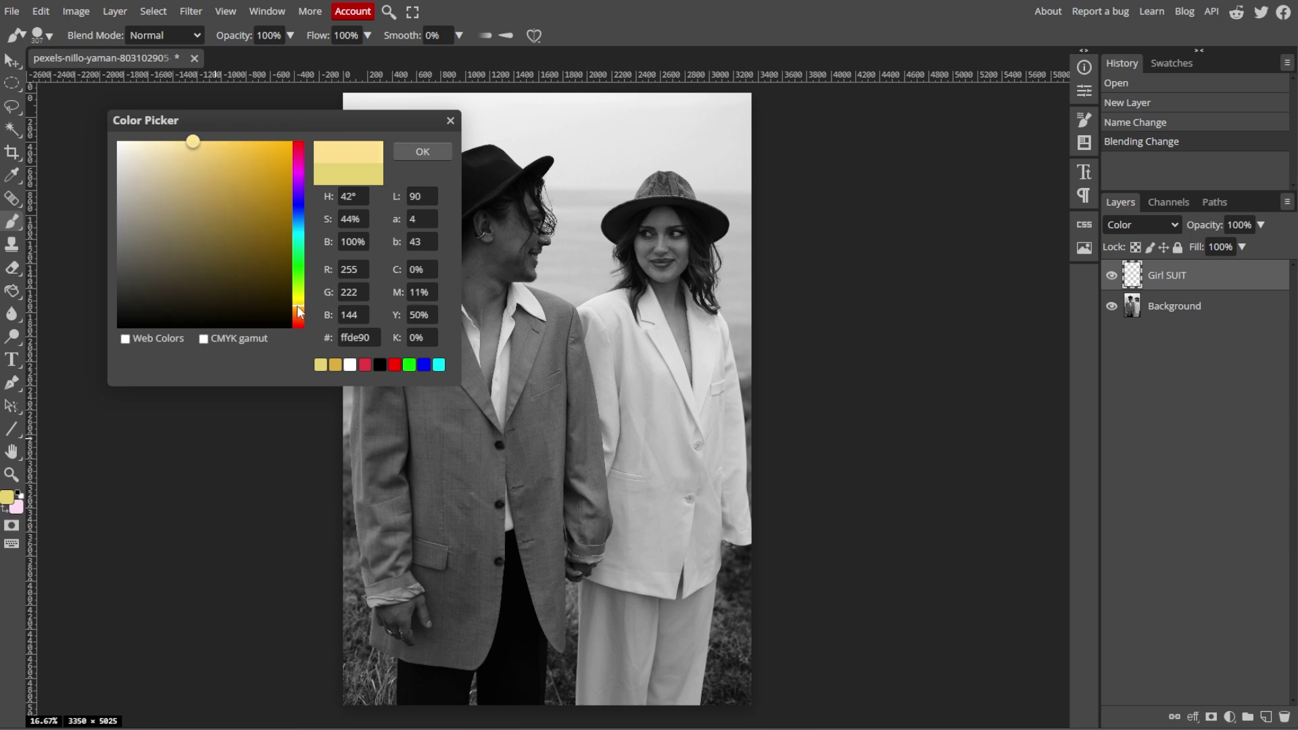
{"action": "left_click", "coordinate": [422, 152]}
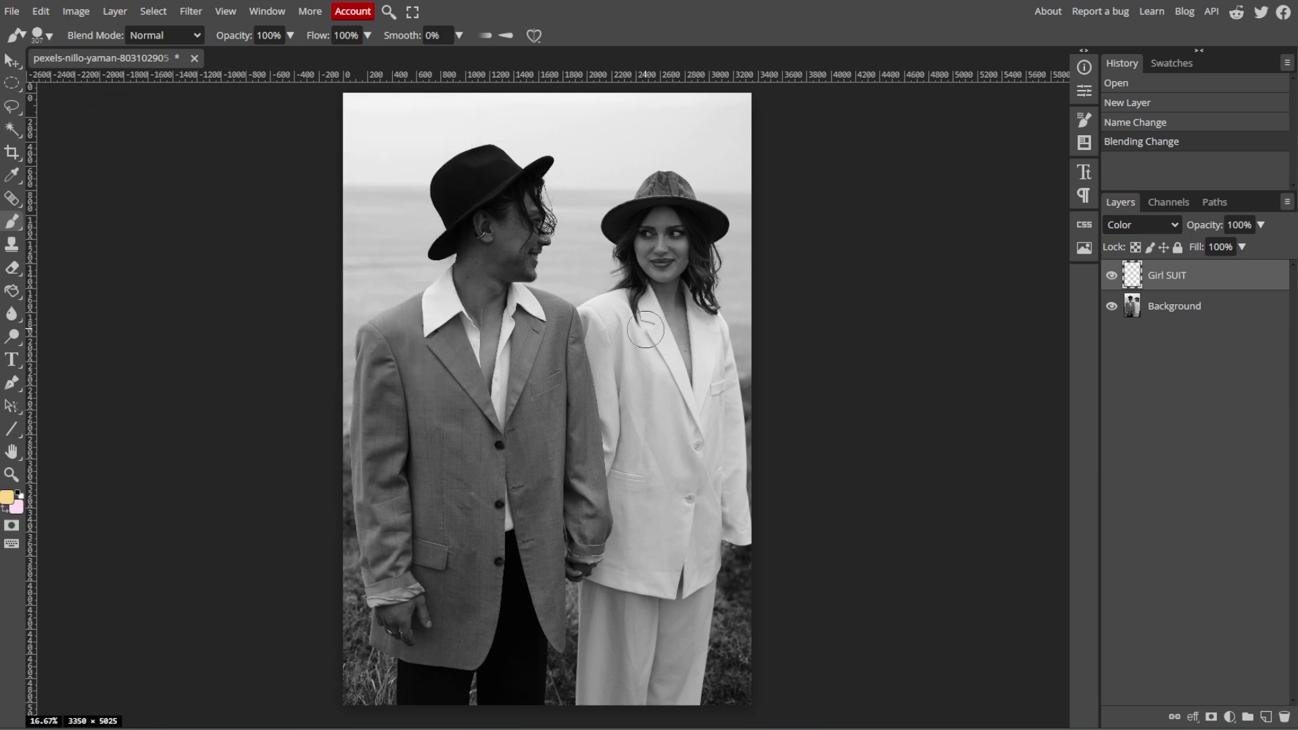
- Zoom in, adjust the brush size, and paint yellow down the jacket lapel and shoulder
{"action": "scroll", "coordinate": [666, 347], "scroll_direction": "up", "scroll_amount": 5}
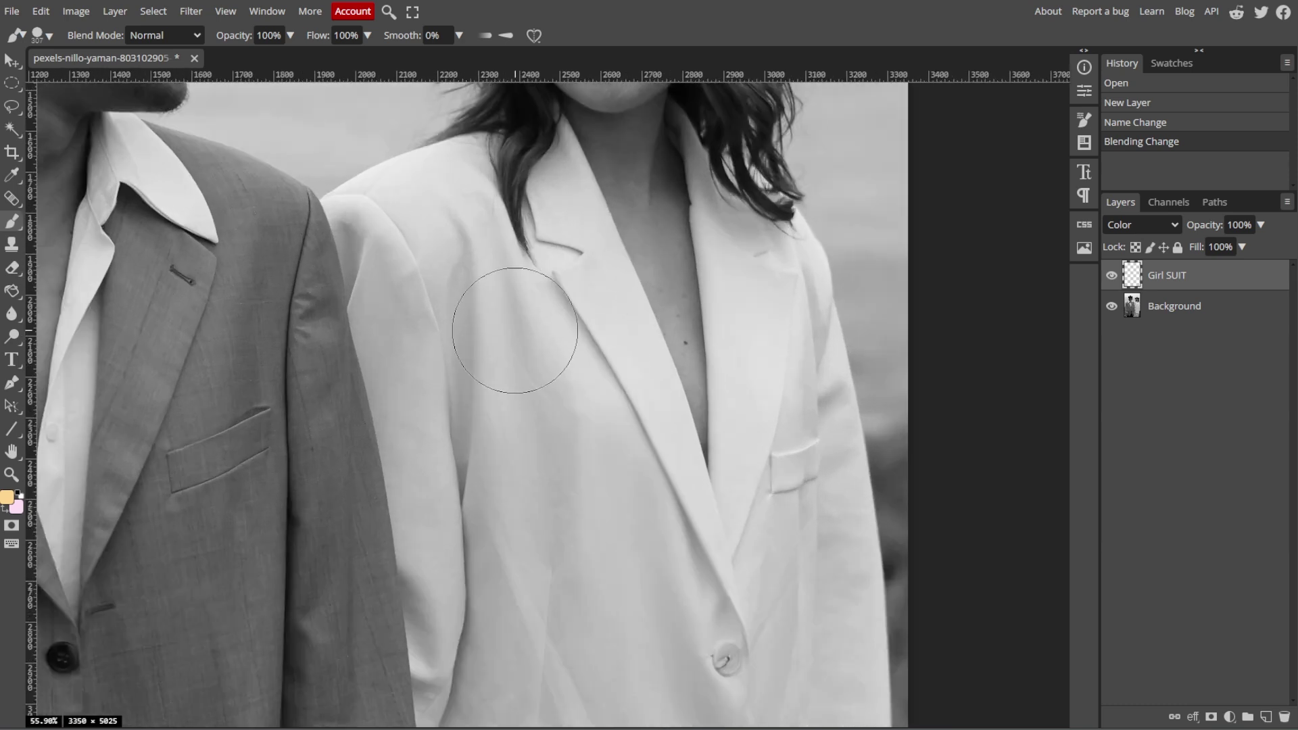
{"action": "key", "text": "bracketleft"}
{"action": "key", "text": "bracketleft"}
{"action": "key", "text": "bracketleft"}
{"action": "key", "text": "bracketleft"}
{"action": "key", "text": "bracketright"}
{"action": "key", "text": "bracketright"}
{"action": "key", "text": "bracketright"}
{"action": "key", "text": "bracketright"}
{"action": "key", "text": "bracketright"}
{"action": "key", "text": "bracketright"}
{"action": "key", "text": "bracketright"}
{"action": "key", "text": "bracketright"}
{"action": "key", "text": "bracketleft"}
{"action": "key", "text": "bracketleft"}
{"action": "key", "text": "bracketleft"}
{"action": "key", "text": "bracketright"}
{"action": "key", "text": "bracketright"}
{"action": "left_click_drag", "start_coordinate": [548, 372], "coordinate": [666, 602]}
{"action": "key", "text": "bracketleft"}
{"action": "key", "text": "bracketleft"}
{"action": "key", "text": "bracketleft"}
{"action": "scroll", "coordinate": [666, 602], "scroll_direction": "up", "scroll_amount": 3}
{"action": "scroll", "coordinate": [415, 359], "scroll_direction": "up", "scroll_amount": 2}
{"action": "mouse_move", "coordinate": [414, 359]}
{"action": "left_mouse_down"}
{"action": "mouse_move", "coordinate": [487, 372]}
{"action": "mouse_move", "coordinate": [588, 461]}
{"action": "left_mouse_up"}
- Paint the lower jacket and edges by the neck and hair yellow, then lower the layer opacity
{"action": "scroll", "coordinate": [588, 460], "scroll_direction": "down", "scroll_amount": 5}
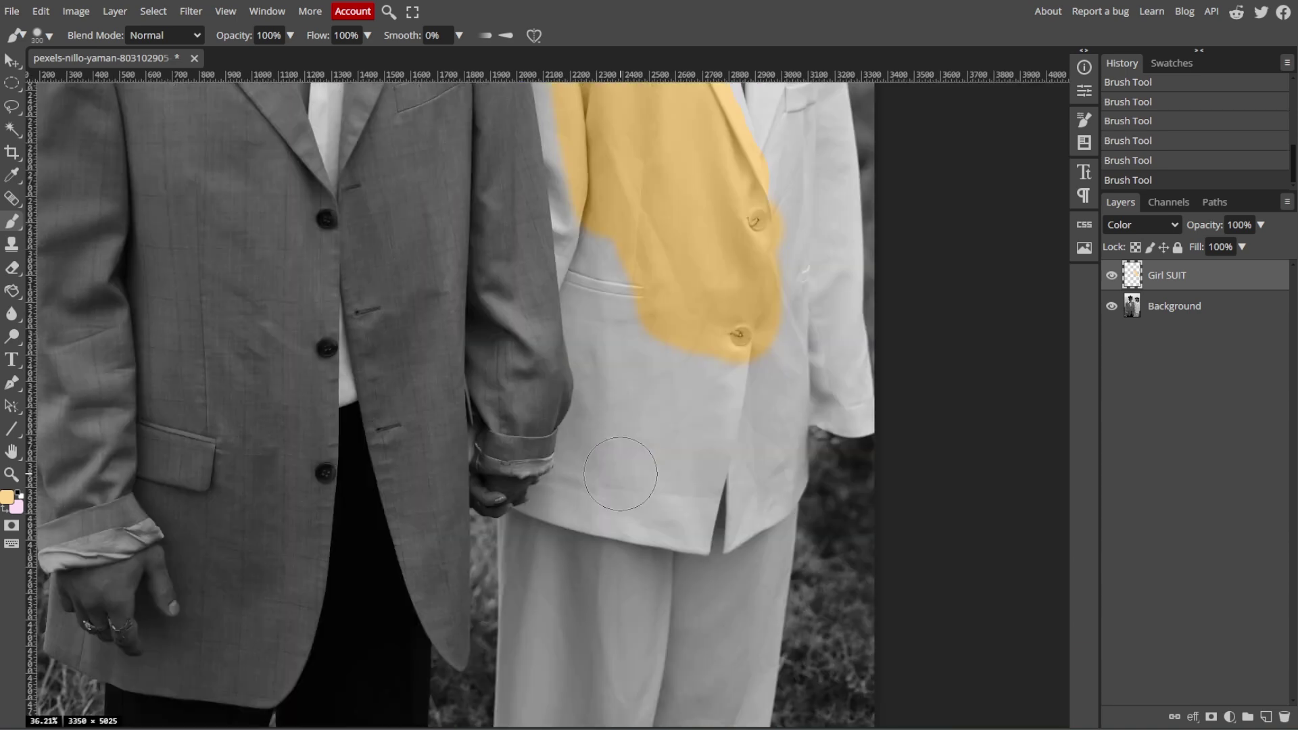
{"action": "key", "text": "bracketright"}
{"action": "key", "text": "bracketright"}
{"action": "left_click_drag", "start_coordinate": [649, 676], "coordinate": [649, 430]}
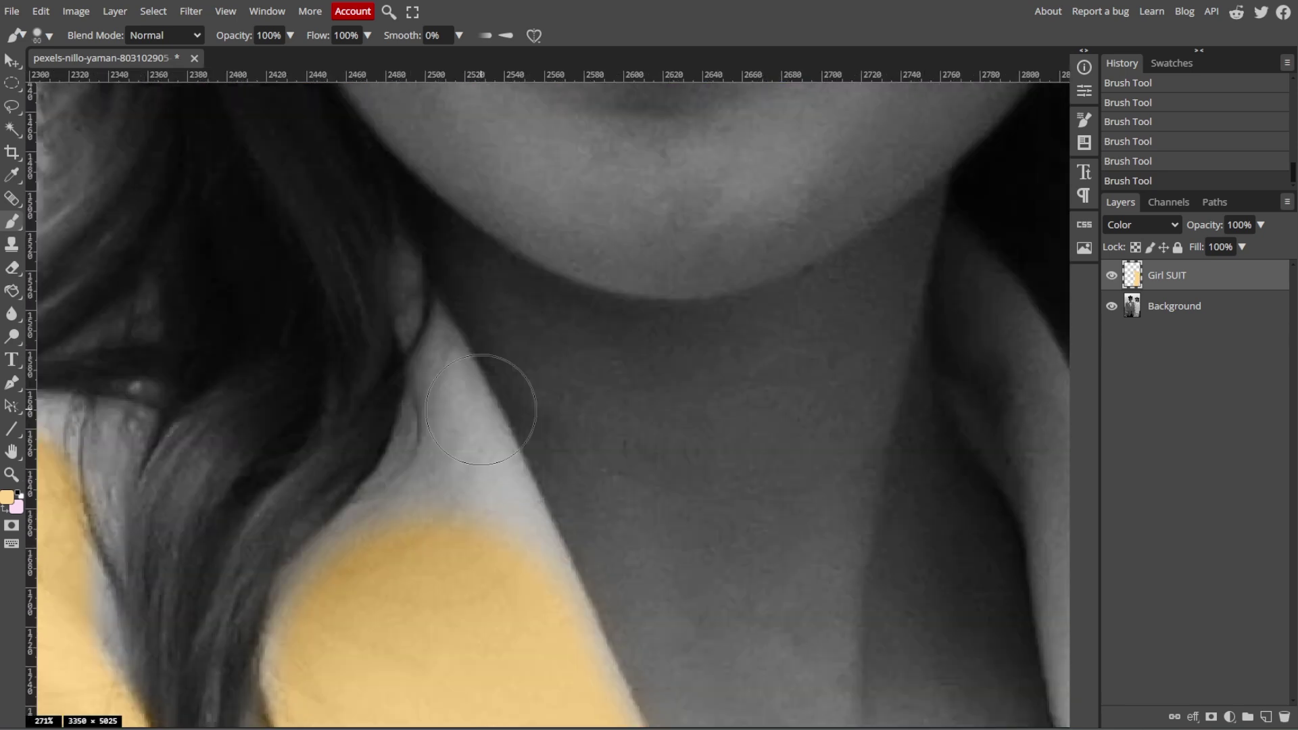
{"action": "key", "text": "ctrl+z"}
{"action": "left_click_drag", "start_coordinate": [402, 254], "coordinate": [408, 334]}
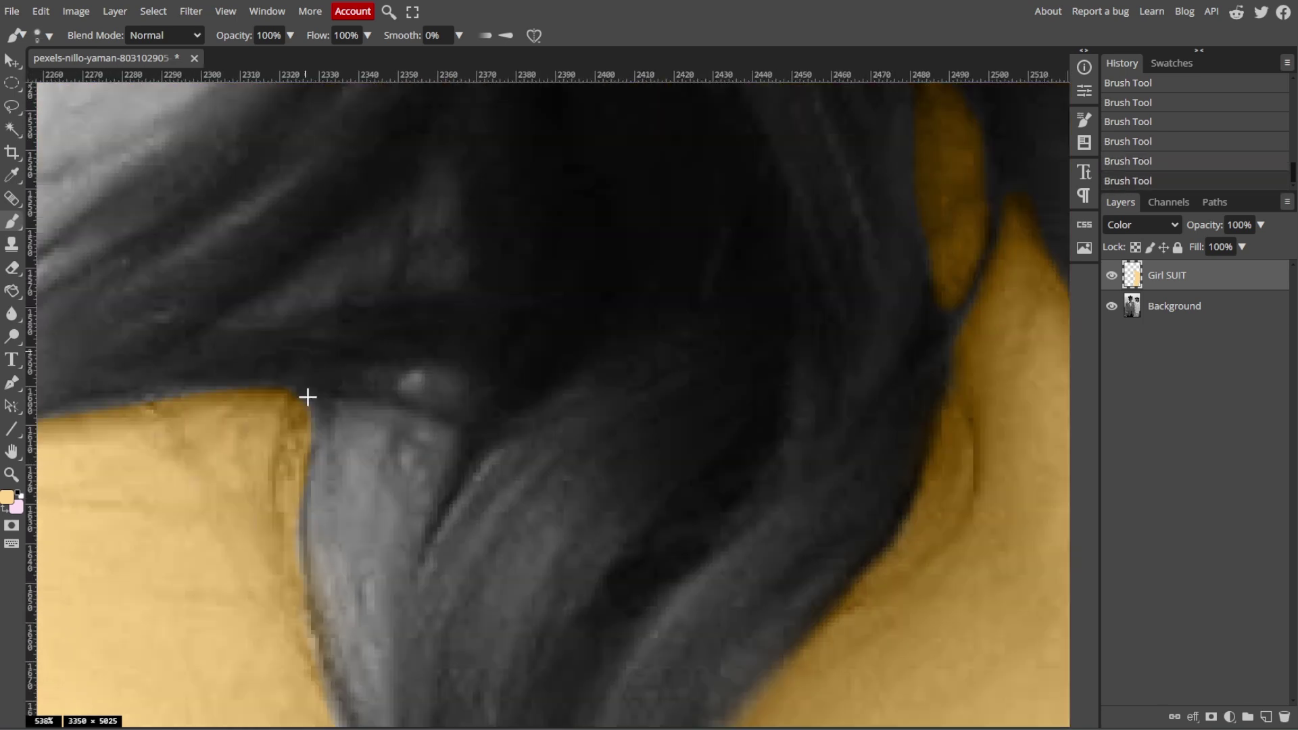
{"action": "left_click_drag", "start_coordinate": [307, 391], "coordinate": [390, 473]}
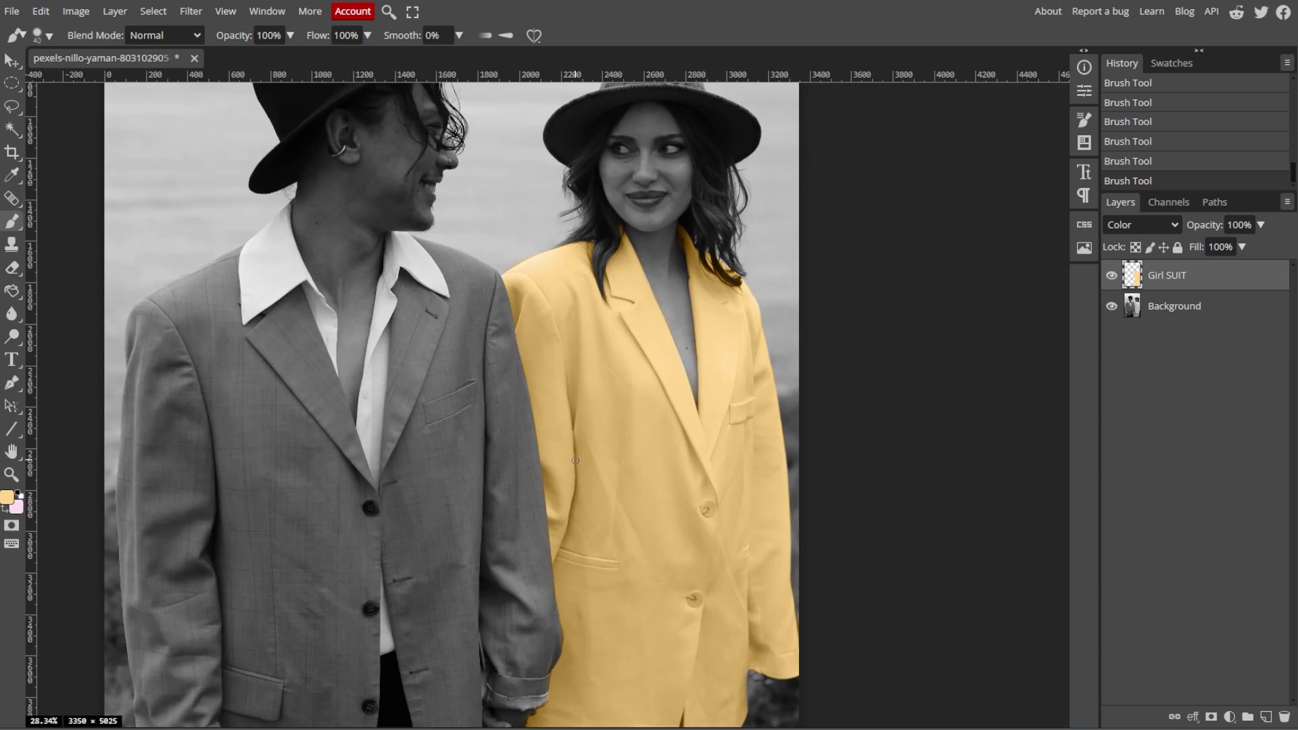
{"action": "left_click_drag", "start_coordinate": [1261, 225], "coordinate": [1209, 254]}
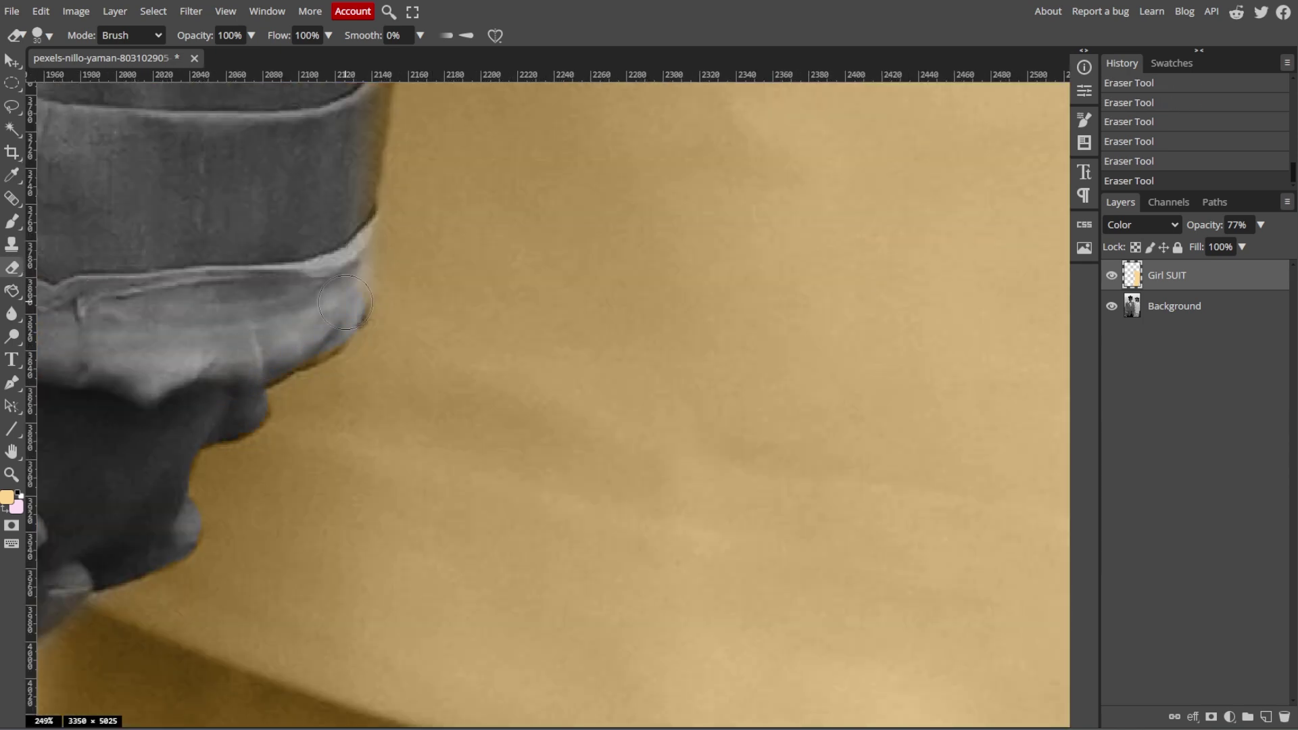
- Zoom in on the shoulder edge and undo a stray erase stroke
{"action": "scroll", "coordinate": [345, 302], "scroll_direction": "up", "scroll_amount": 3}
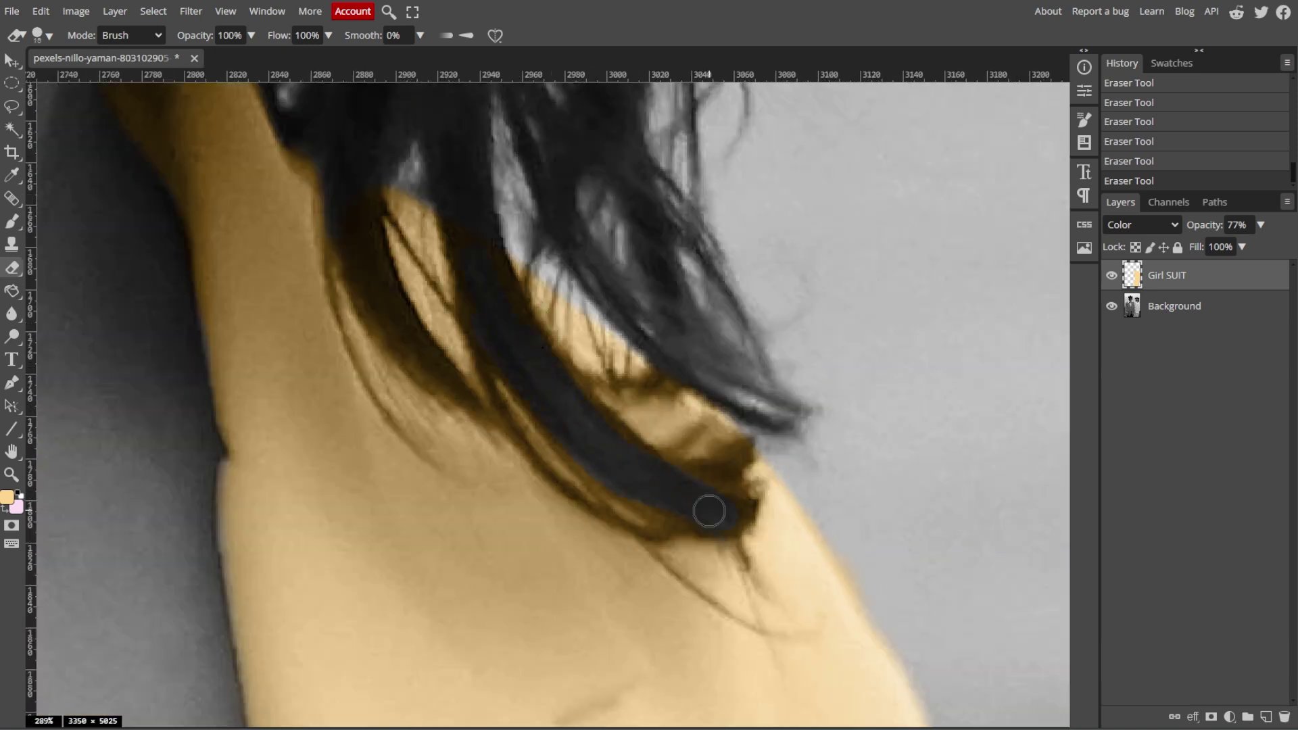
{"action": "key", "text": "ctrl+z"}
{"action": "scroll", "coordinate": [273, 374], "scroll_direction": "down", "scroll_amount": 10}
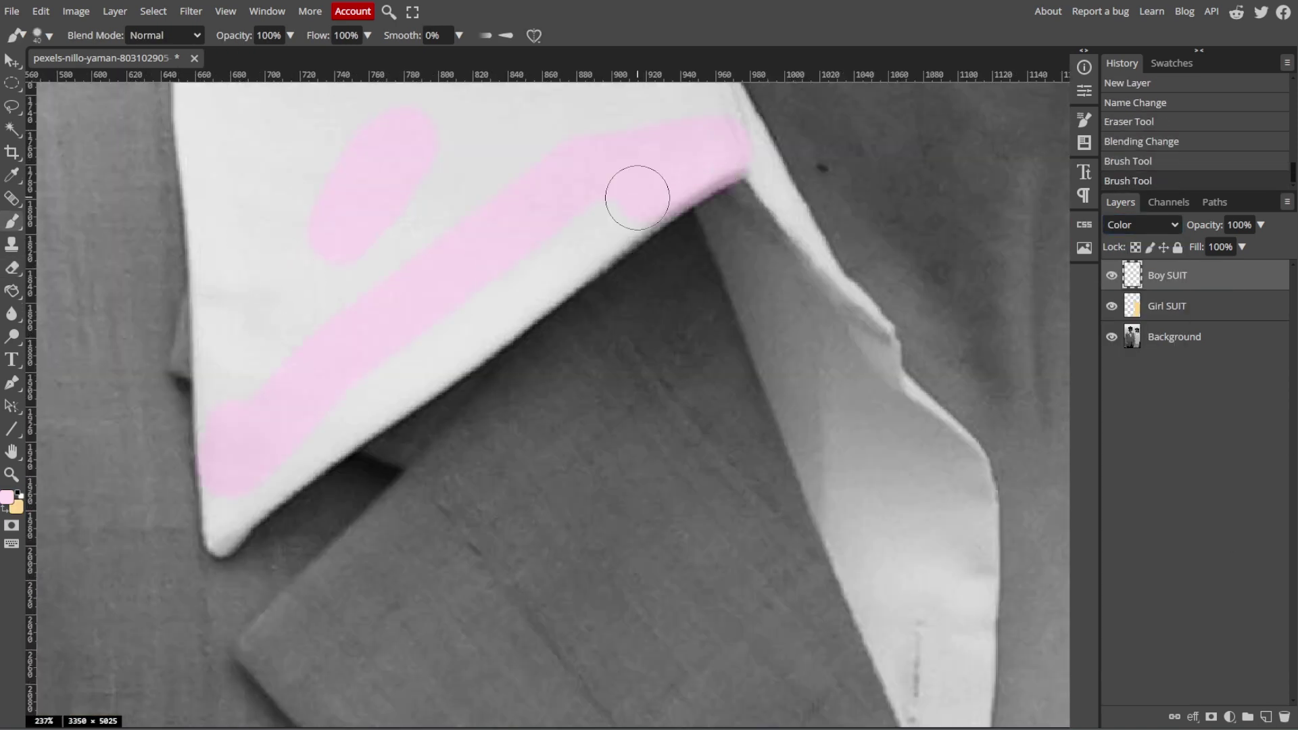
- Paint pink over both collar wings and the shirt strip beside the man's neck
{"action": "mouse_move", "coordinate": [638, 197]}
{"action": "left_mouse_down"}
{"action": "mouse_move", "coordinate": [333, 415]}
{"action": "mouse_move", "coordinate": [232, 530]}
{"action": "left_mouse_up"}
{"action": "scroll", "coordinate": [226, 193], "scroll_direction": "up", "scroll_amount": 3}
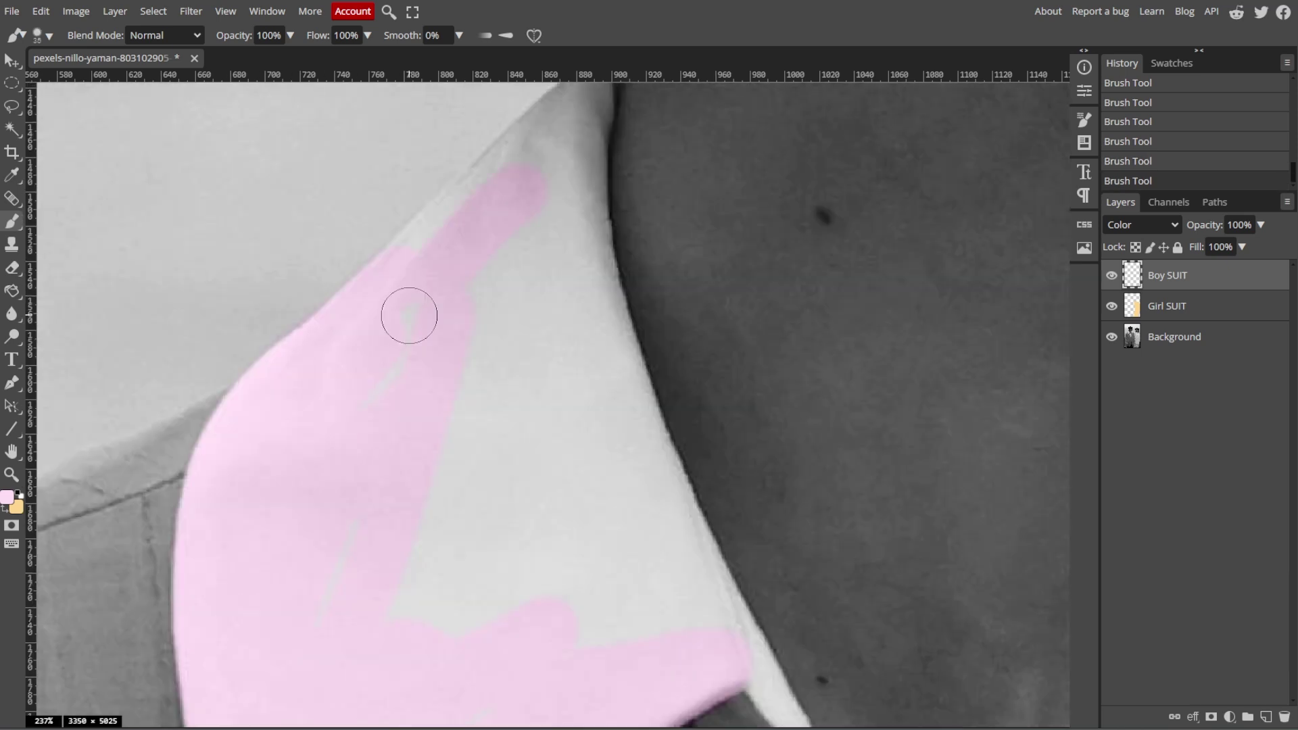
{"action": "mouse_move", "coordinate": [405, 309]}
{"action": "left_mouse_down"}
{"action": "mouse_move", "coordinate": [623, 400]}
{"action": "mouse_move", "coordinate": [710, 590]}
{"action": "left_mouse_up"}
{"action": "scroll", "coordinate": [622, 270], "scroll_direction": "up", "scroll_amount": 4}
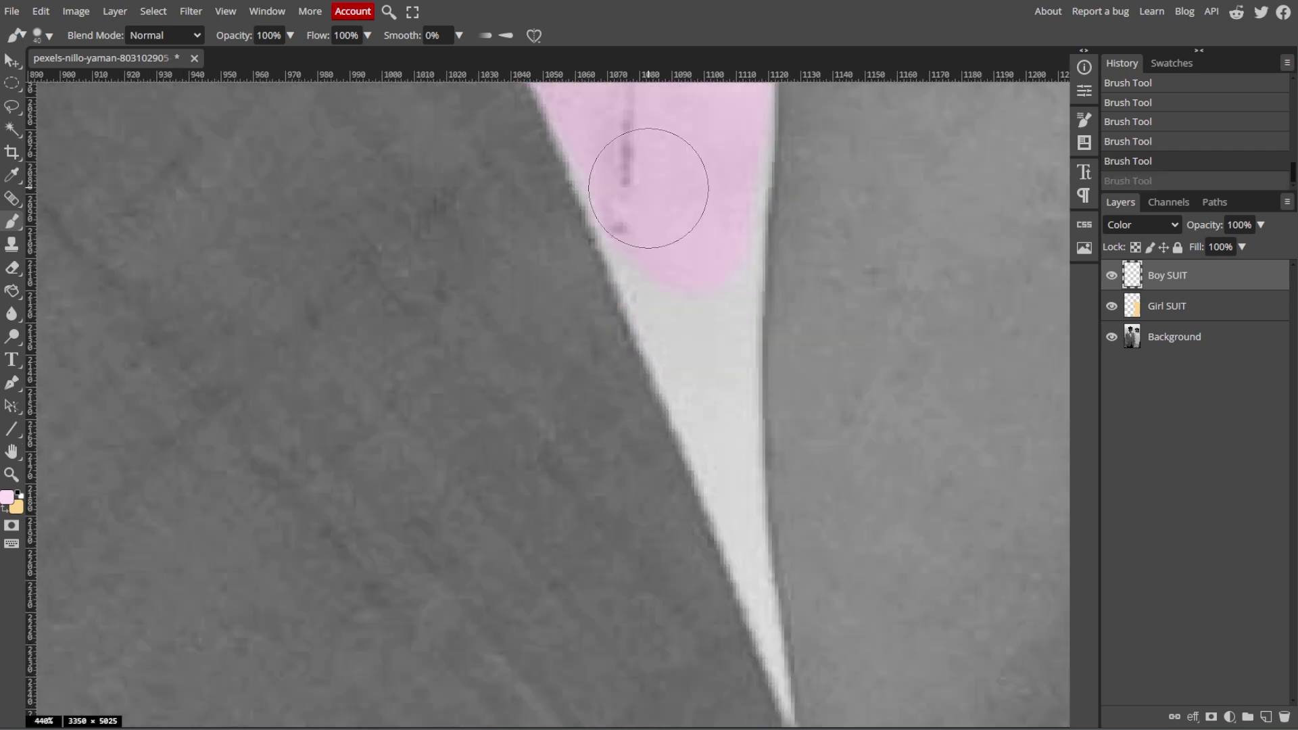
{"action": "left_click_drag", "start_coordinate": [652, 180], "coordinate": [724, 384]}
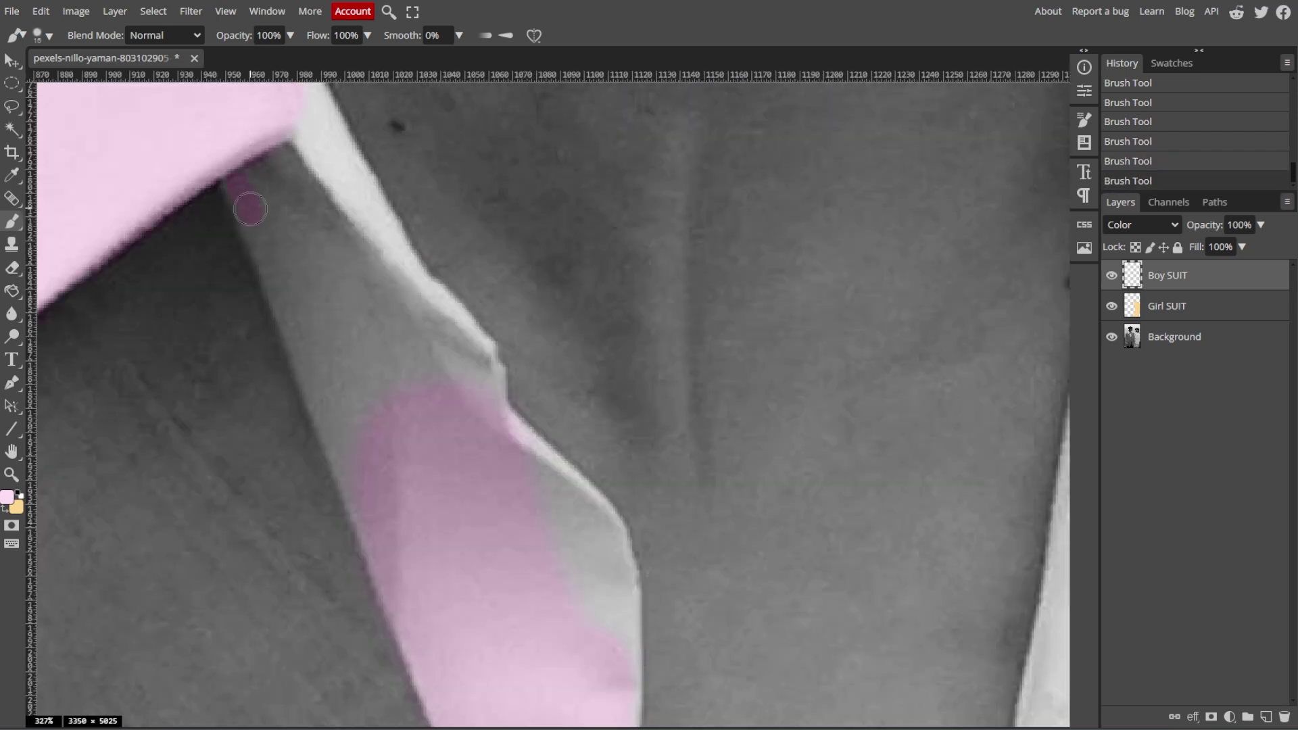
{"action": "key", "text": "bracketright"}
{"action": "left_click_drag", "start_coordinate": [250, 209], "coordinate": [340, 181]}
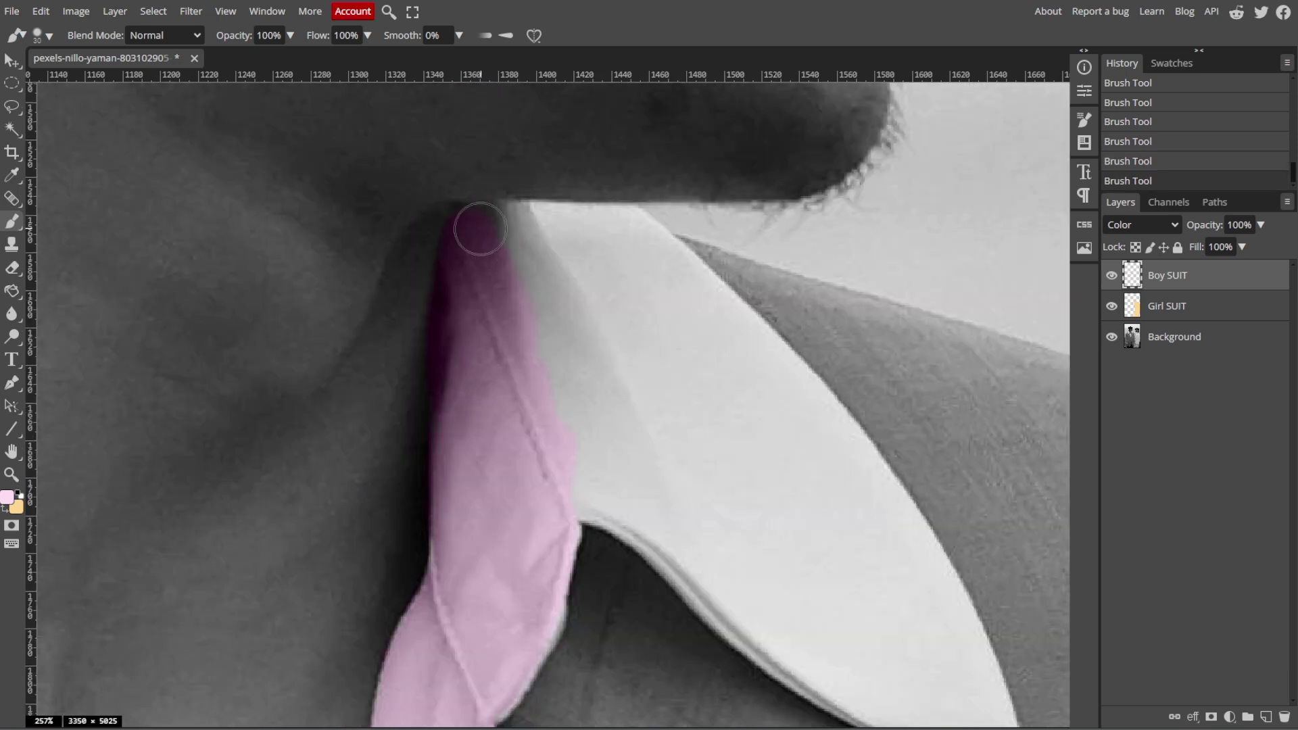
{"action": "left_click_drag", "start_coordinate": [479, 226], "coordinate": [544, 463]}
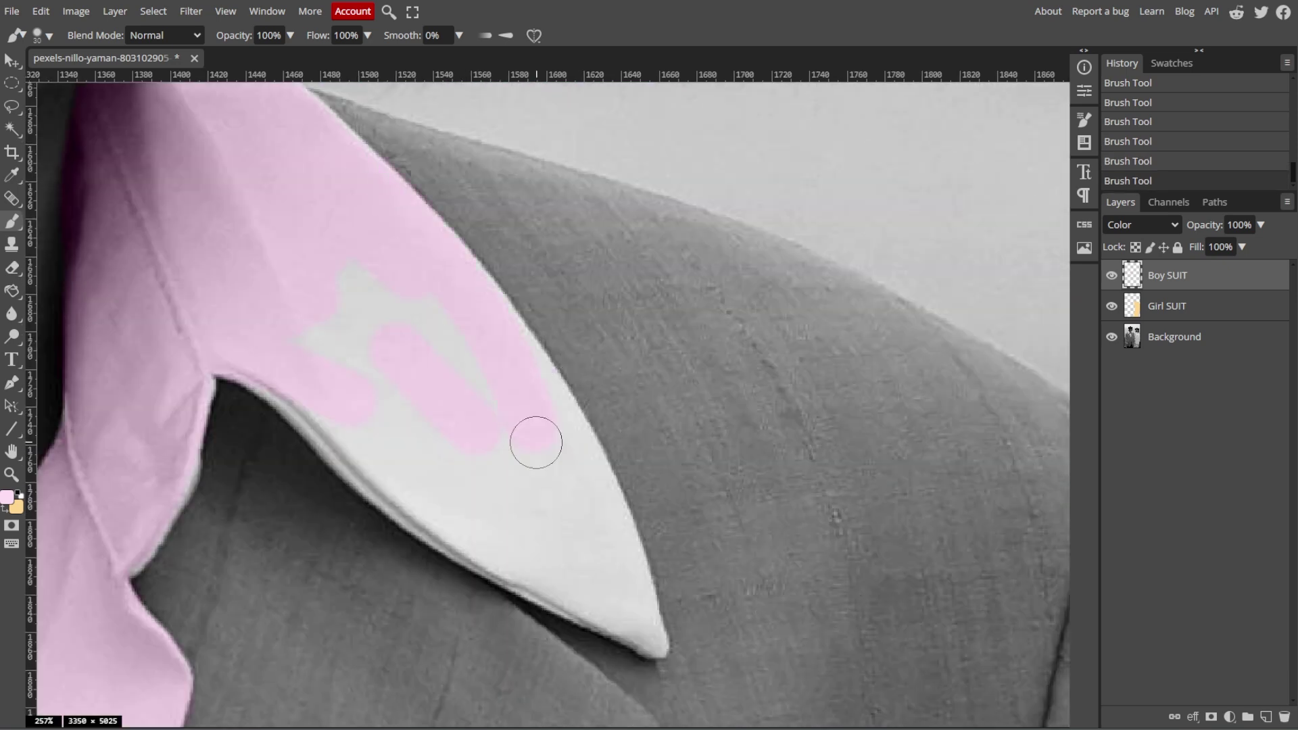
{"action": "mouse_move", "coordinate": [536, 441]}
{"action": "left_mouse_down"}
{"action": "mouse_move", "coordinate": [543, 578]}
{"action": "mouse_move", "coordinate": [609, 530]}
{"action": "left_mouse_up"}
{"action": "scroll", "coordinate": [474, 441], "scroll_direction": "down", "scroll_amount": 10}
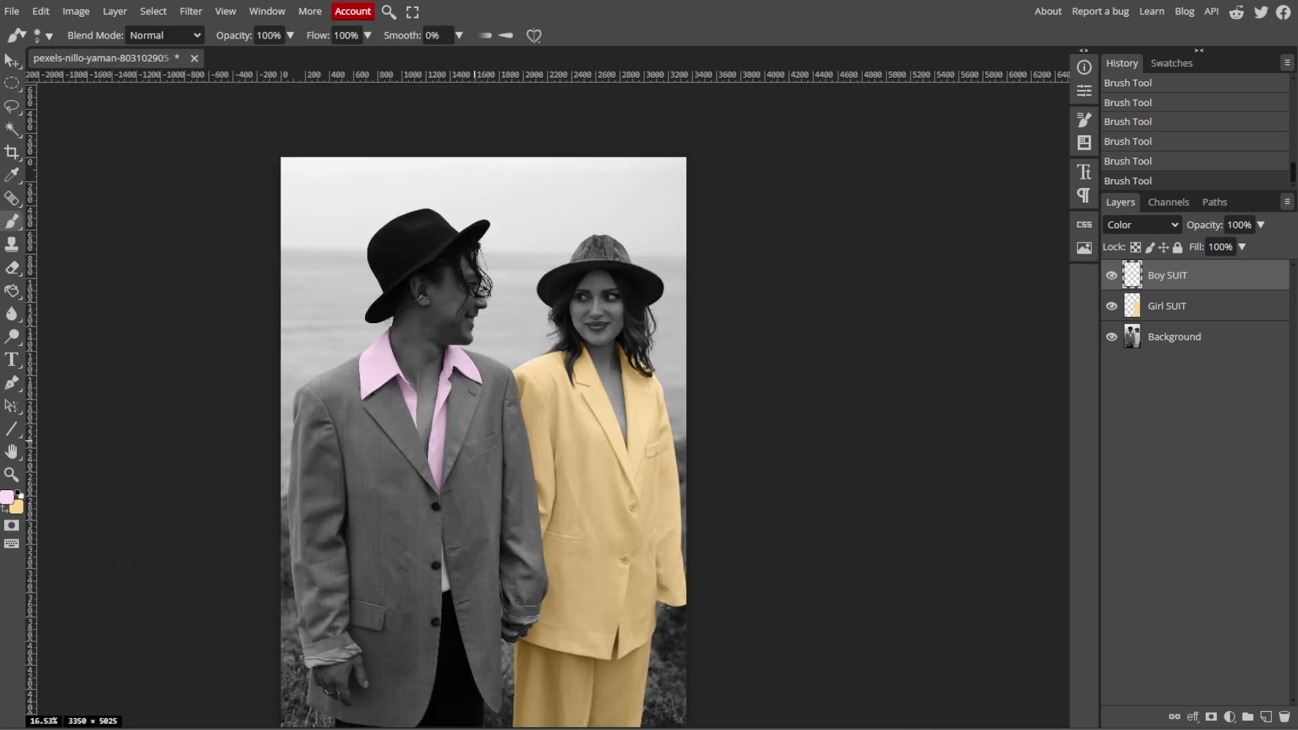
- Set the Girl SUIT layer's opacity to 70%
{"action": "left_click", "coordinate": [1185, 311]}
{"action": "left_click_drag", "start_coordinate": [1261, 225], "coordinate": [1263, 233]}
{"action": "left_click", "coordinate": [1227, 246]}
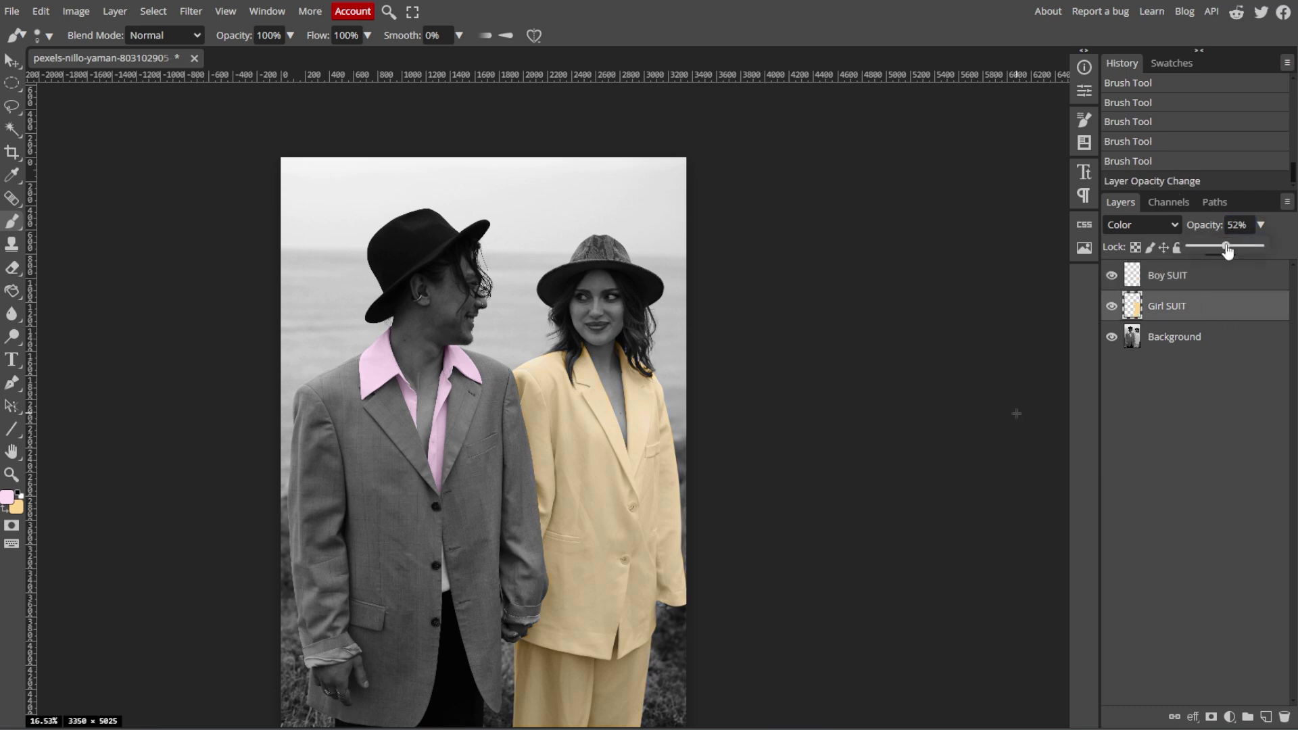
{"action": "left_click_drag", "start_coordinate": [1235, 250], "coordinate": [1241, 249]}
- Flatten the image into one layer and unlock the Background layer
{"action": "left_click", "coordinate": [1266, 284]}
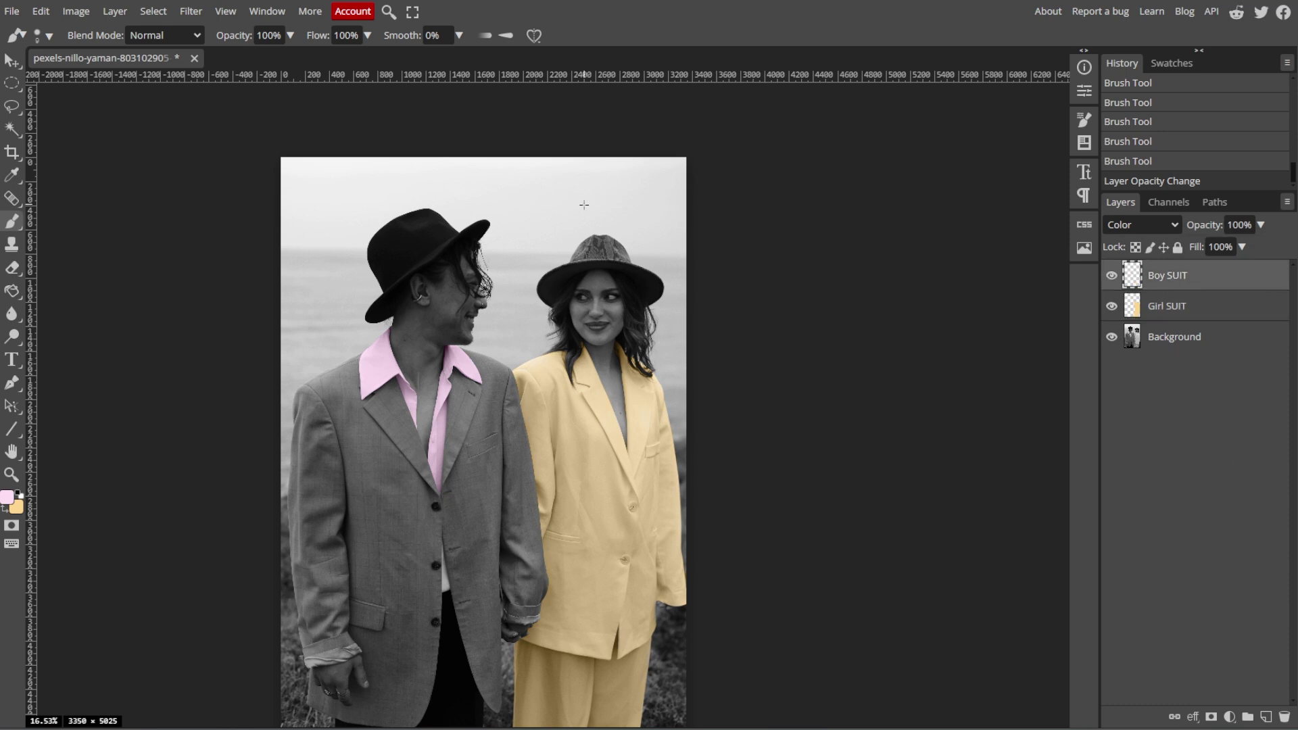
{"action": "left_click", "coordinate": [115, 12]}
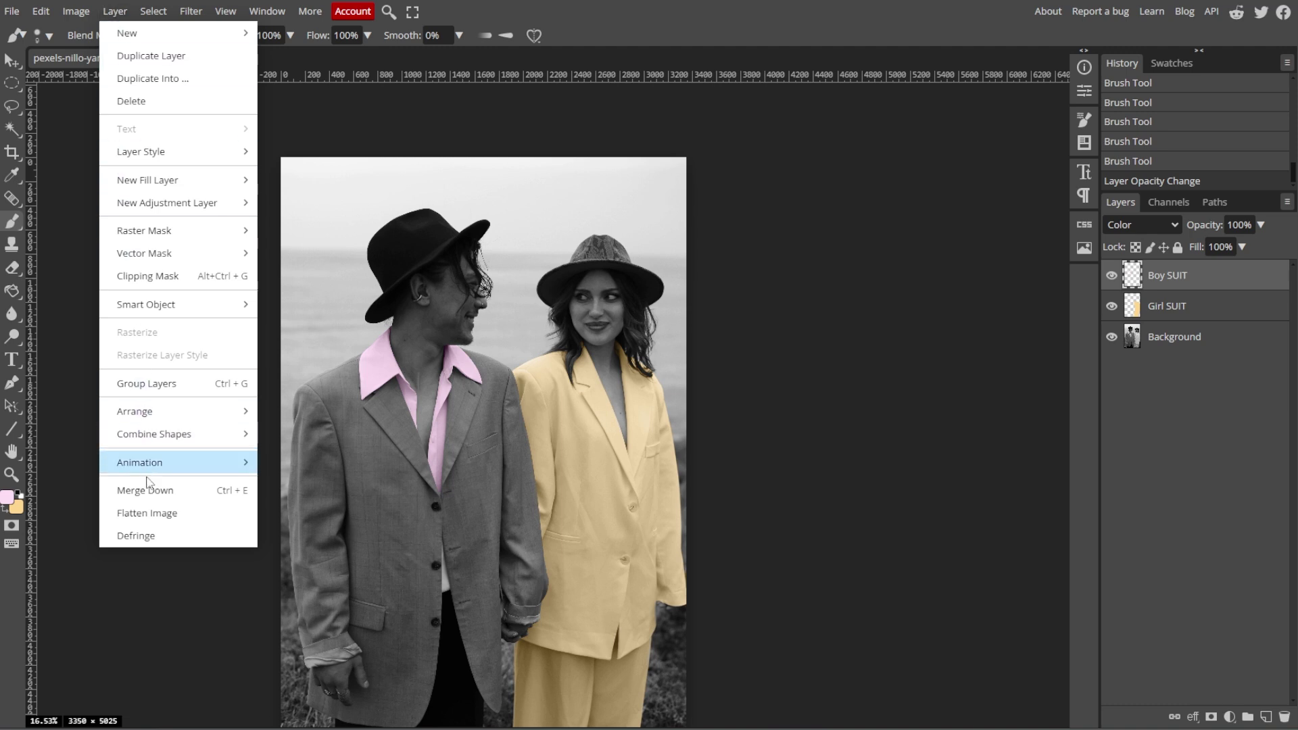
{"action": "left_click", "coordinate": [167, 516]}
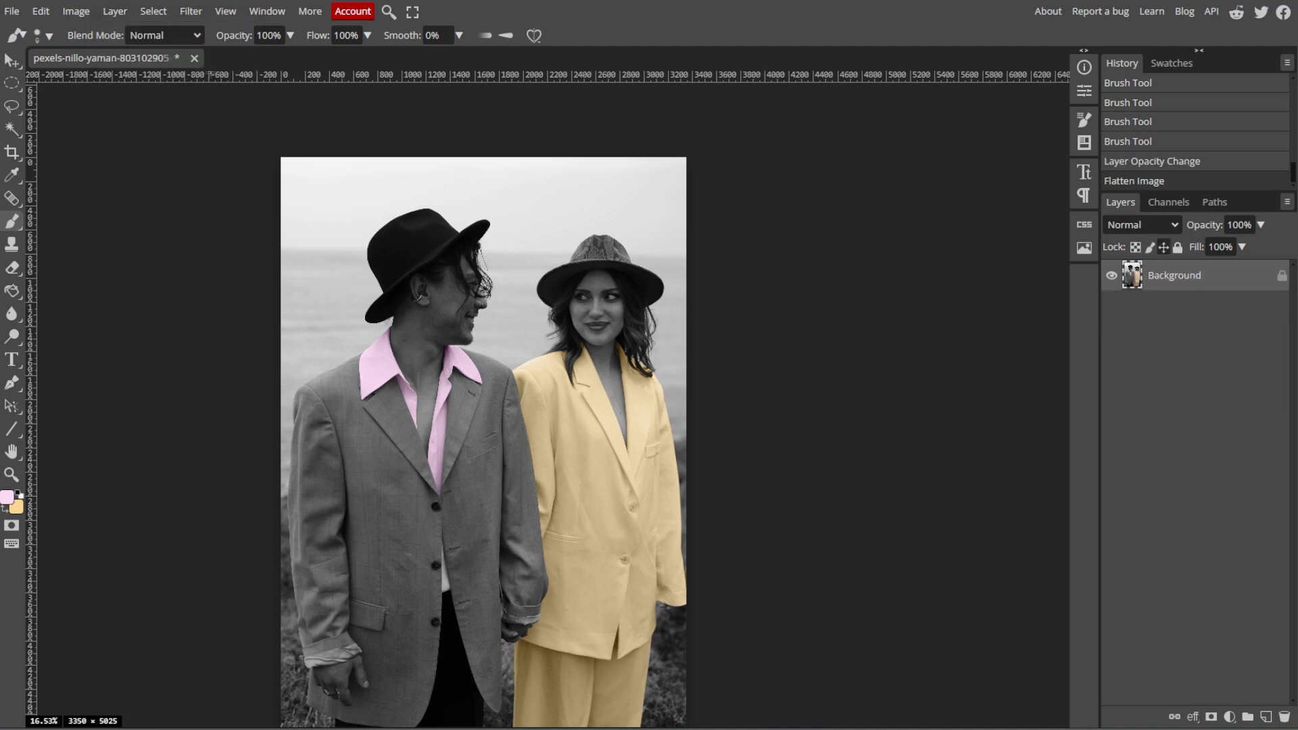
{"action": "left_click", "coordinate": [1282, 277]}
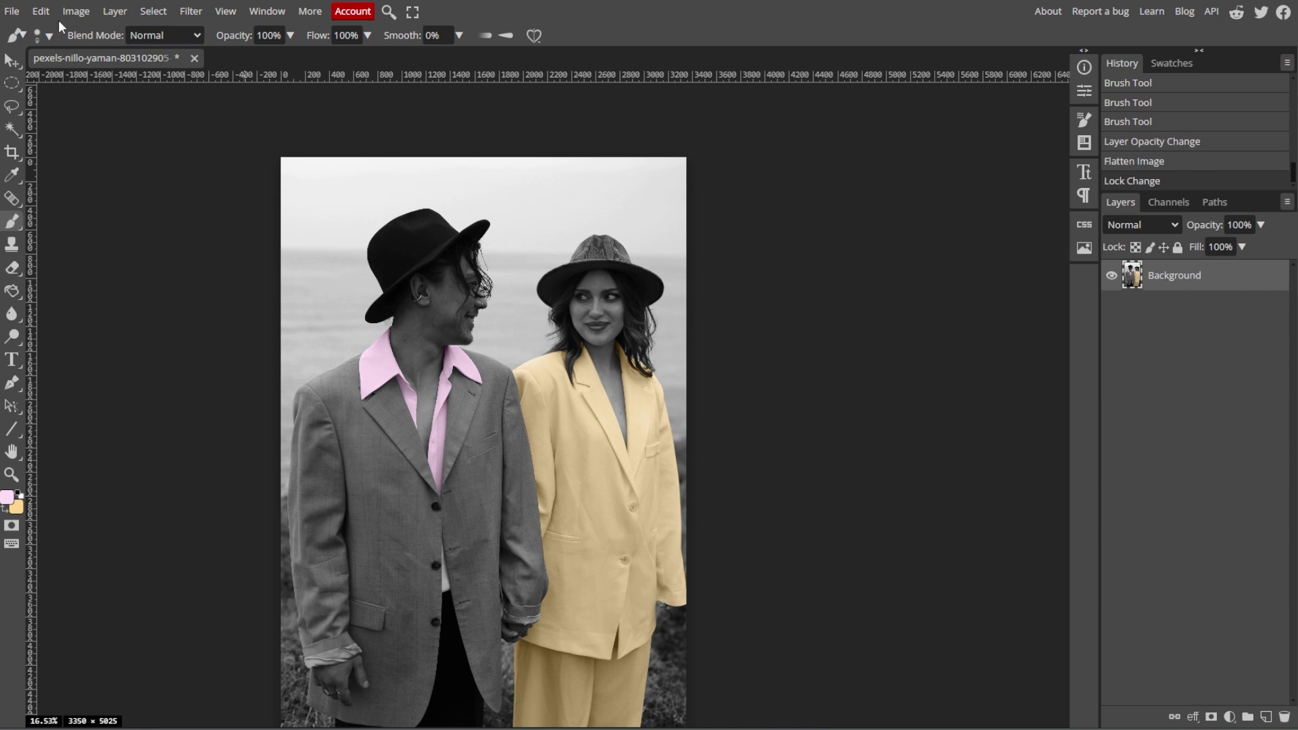
{"action": "left_click", "coordinate": [11, 11]}
- Export the image as PNG and pan the Save for web preview to check the heads
{"action": "mouse_move", "coordinate": [44, 226]}
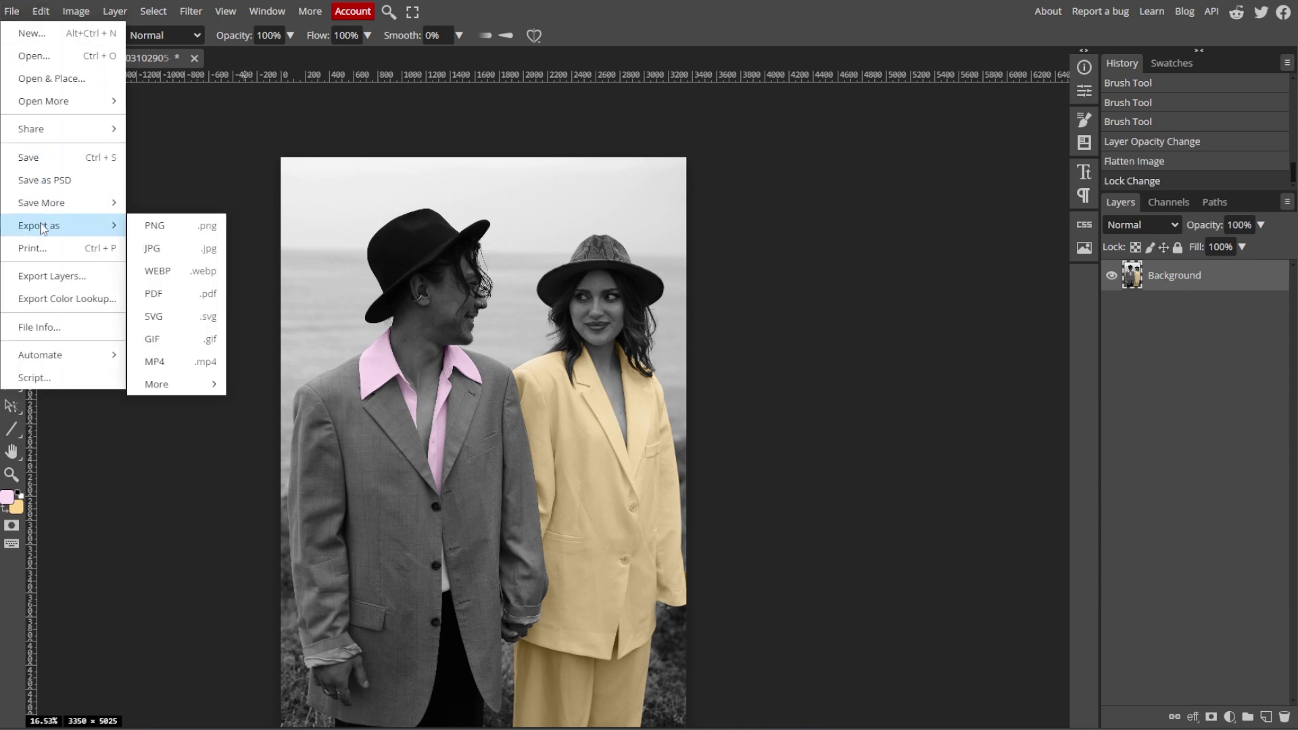
{"action": "left_click", "coordinate": [151, 225]}
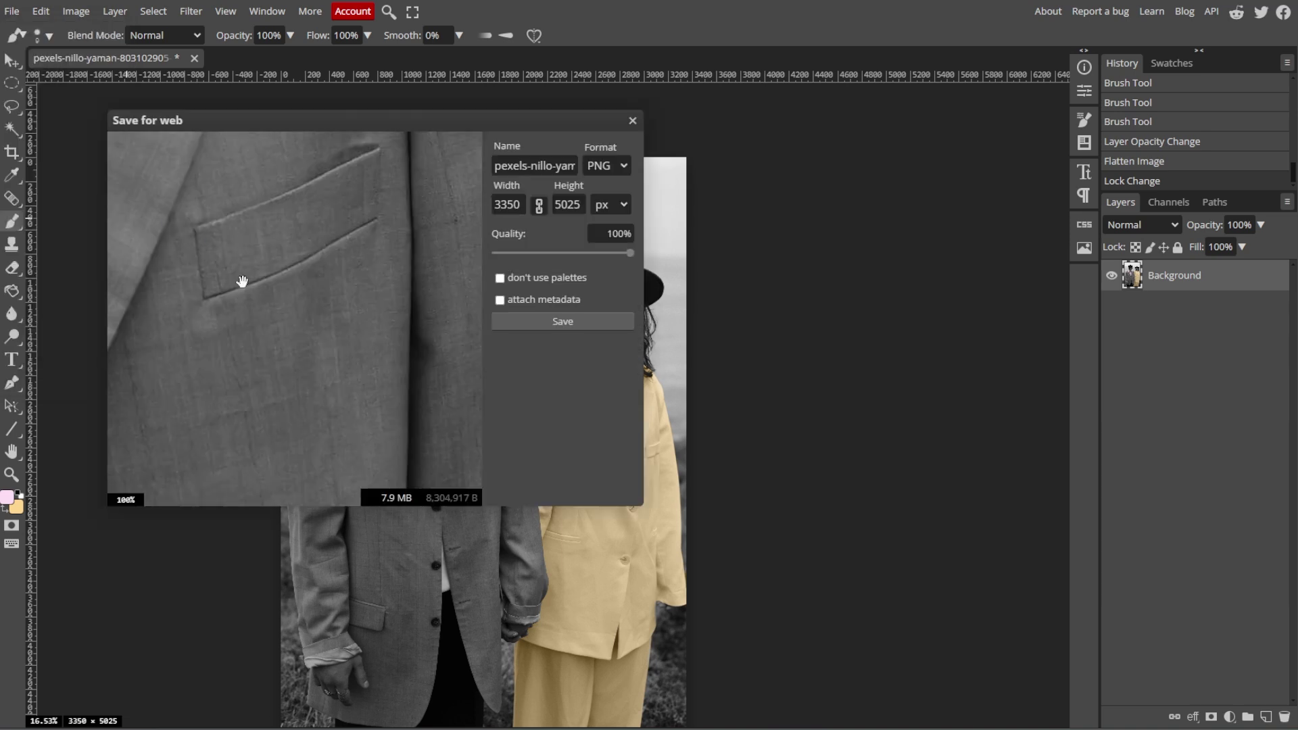
{"action": "scroll", "coordinate": [242, 280], "scroll_direction": "down", "scroll_amount": 4}
{"action": "left_click_drag", "start_coordinate": [278, 250], "coordinate": [295, 365]}
{"action": "scroll", "coordinate": [293, 363], "scroll_direction": "down", "scroll_amount": 1}
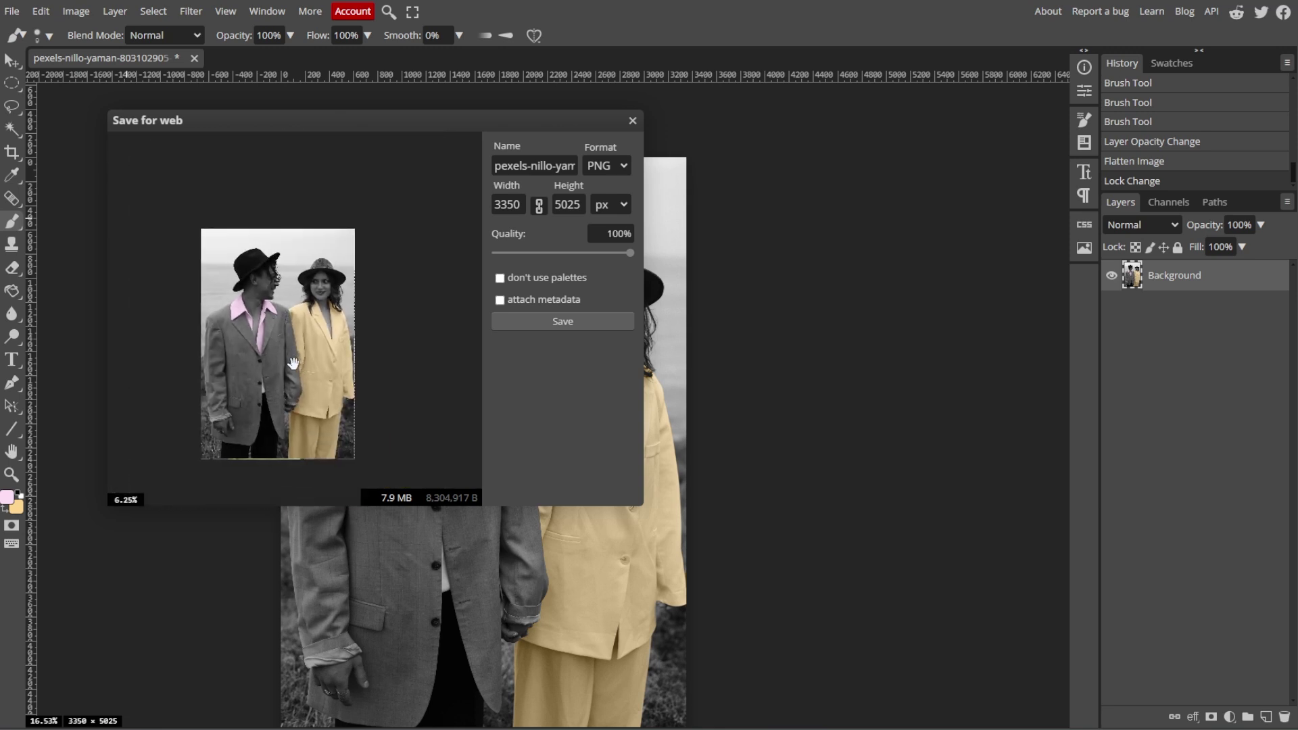
{"action": "scroll", "coordinate": [265, 355], "scroll_direction": "up", "scroll_amount": 1}
{"action": "left_click_drag", "start_coordinate": [267, 350], "coordinate": [274, 373]}
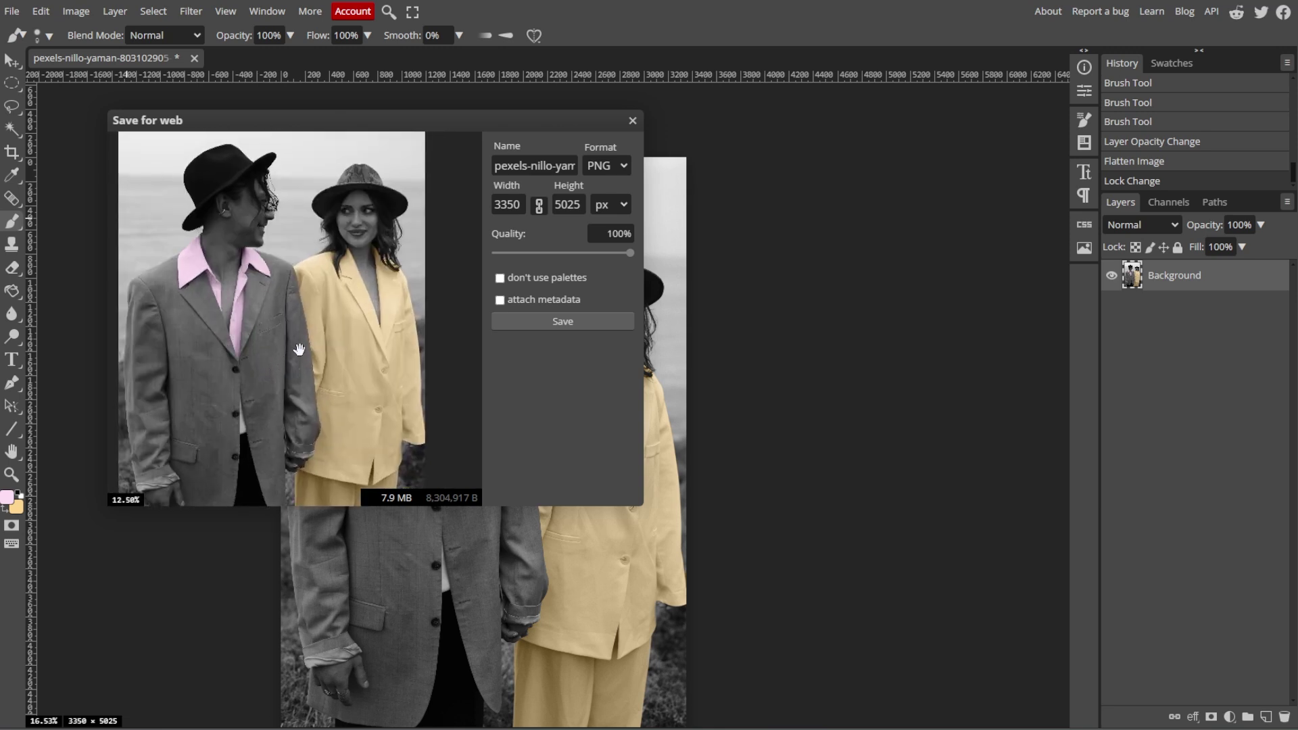